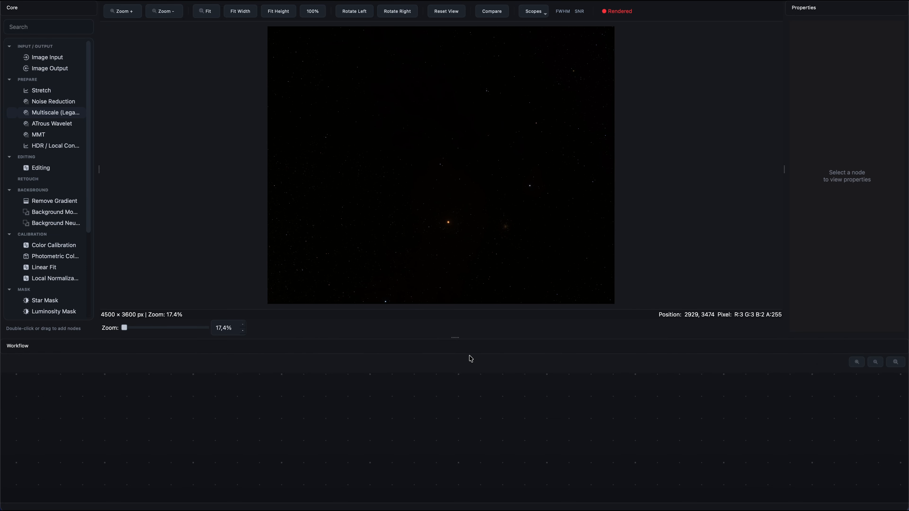
Display the histogram, waveform and vectorscope along with the FWHM and SNR readings for the input image
click(896, 361)
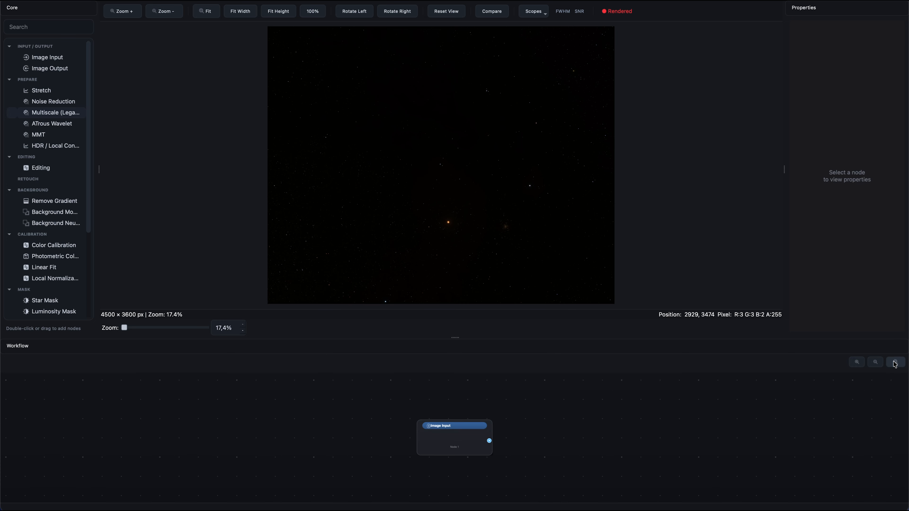
click(856, 363)
click(533, 11)
click(540, 28)
click(534, 11)
click(540, 42)
click(533, 11)
click(540, 56)
click(533, 11)
click(537, 83)
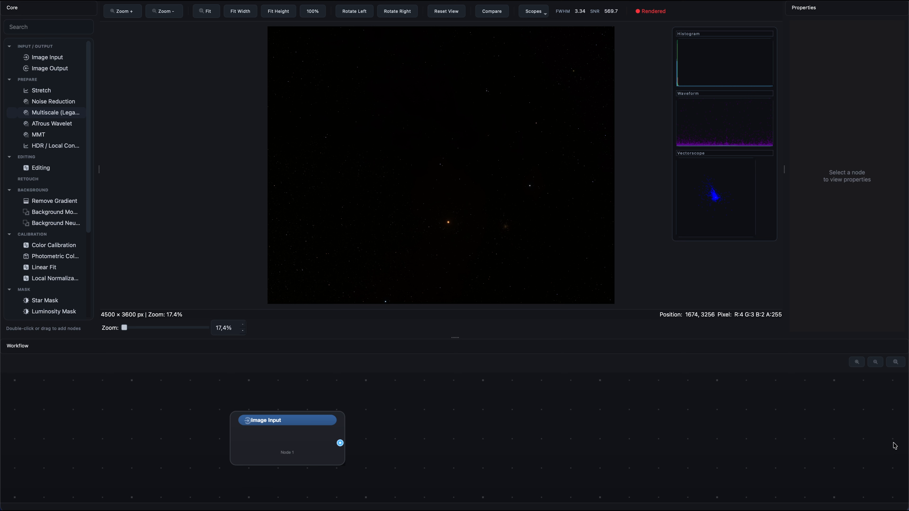
Add a Stretch node to the workflow, connect the Image Input node to it, and arrange both nodes with space between them
click(875, 362)
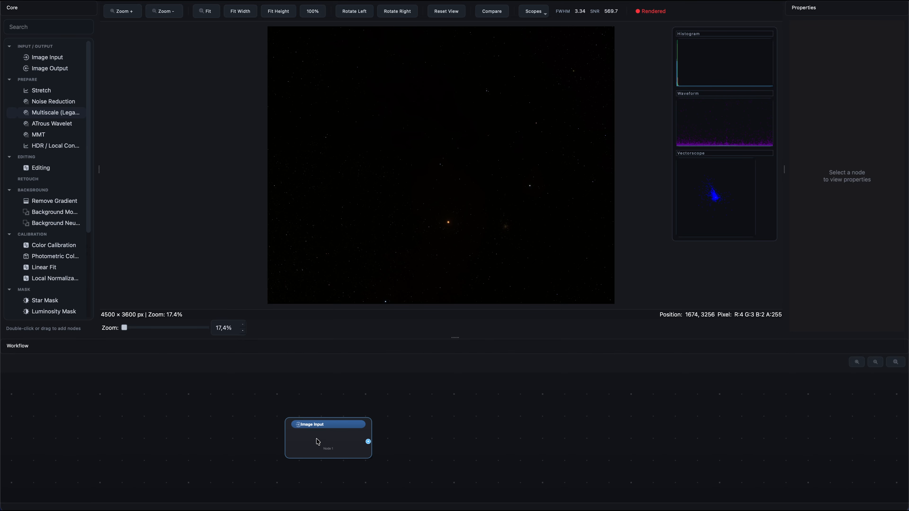
drag(41, 90, 446, 436)
drag(368, 441, 405, 432)
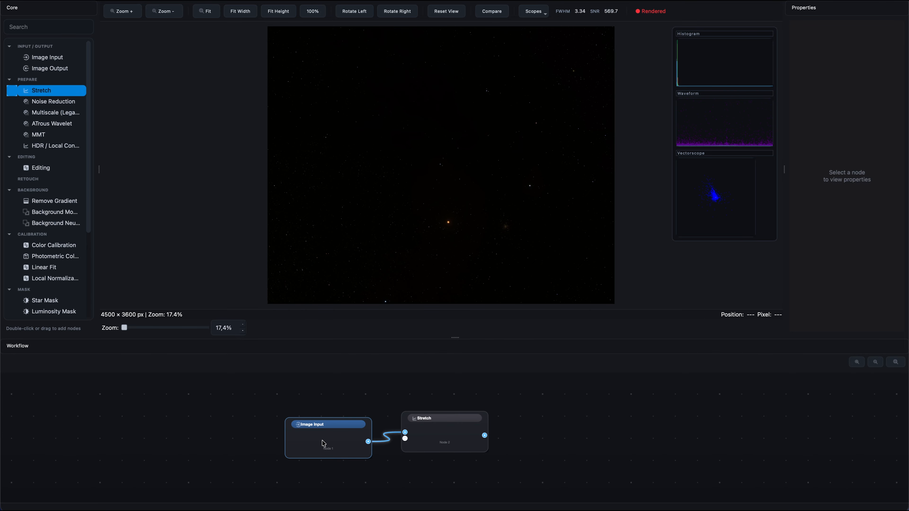
drag(320, 444, 245, 459)
drag(405, 432, 352, 437)
drag(294, 457, 391, 427)
Set the Stretch node's mid point to 0.081 and move the node up above the Image Input node
click(390, 427)
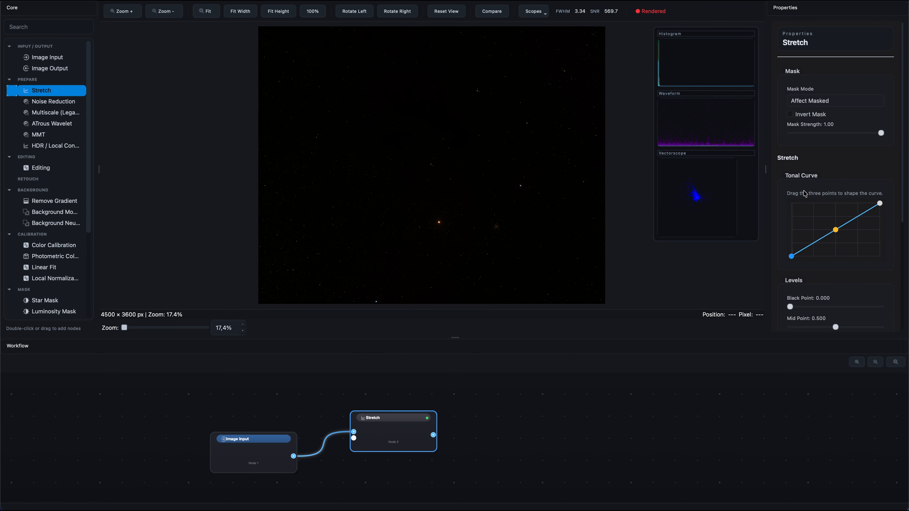
drag(834, 330, 792, 330)
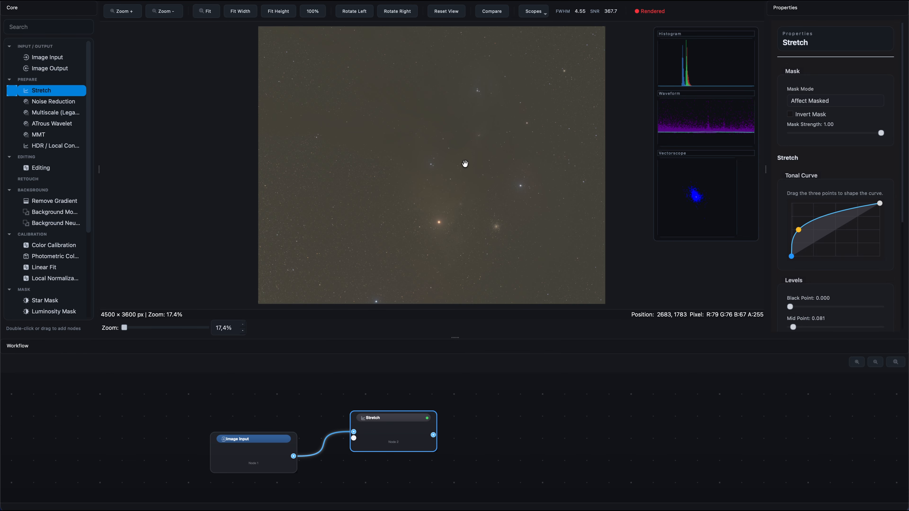
drag(390, 445, 372, 426)
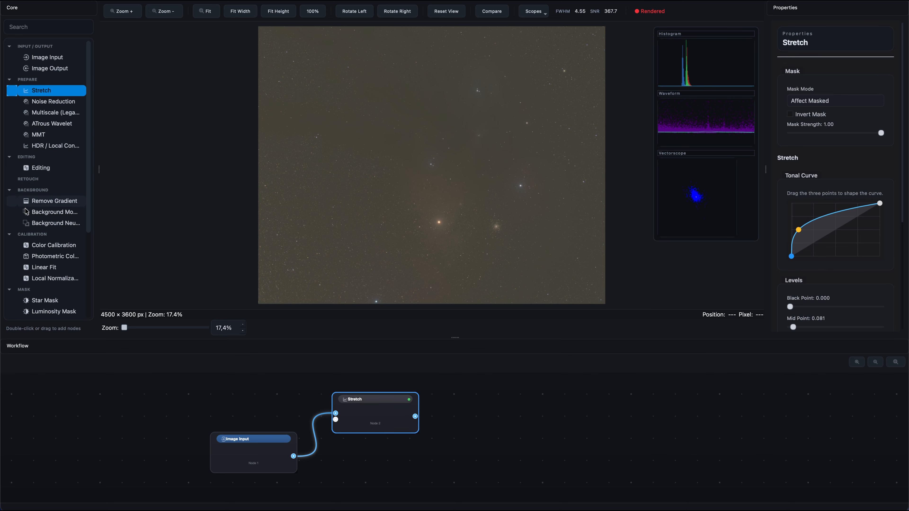
Add a Color Calibration node connected to the Stretch node's output, show its calibrated result, and space the nodes apart
drag(75, 246, 480, 442)
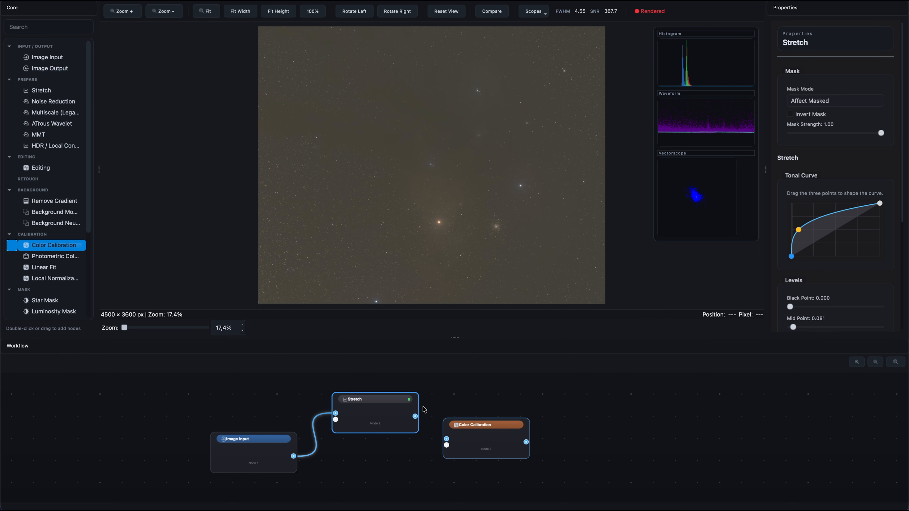
drag(415, 416, 446, 439)
click(466, 441)
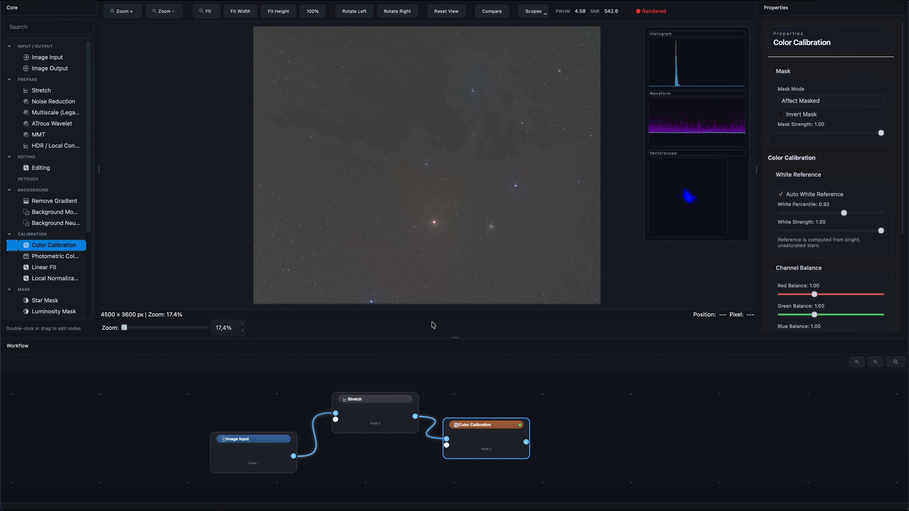
drag(398, 432, 399, 429)
drag(491, 436, 514, 437)
Compare the first Stretch node's image with the calibrated one in a split view, and adjust its mid point to 0.078
click(377, 418)
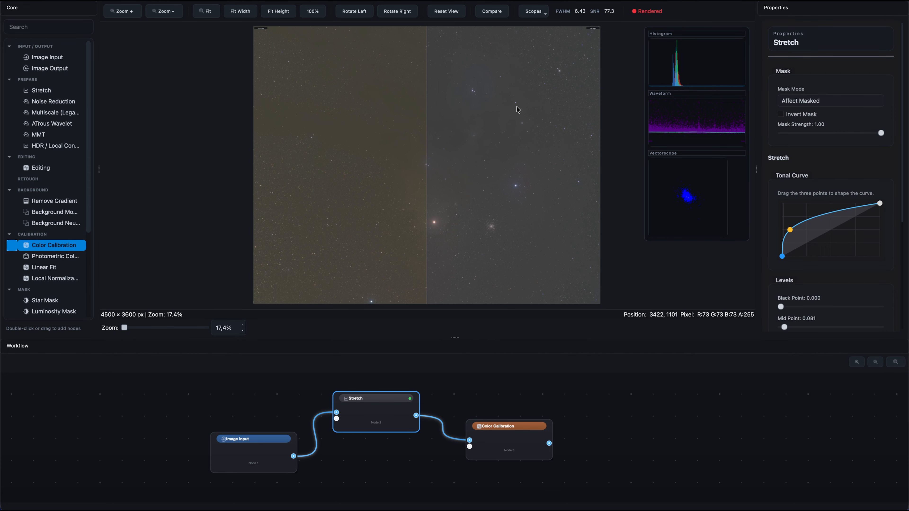
drag(425, 179, 443, 204)
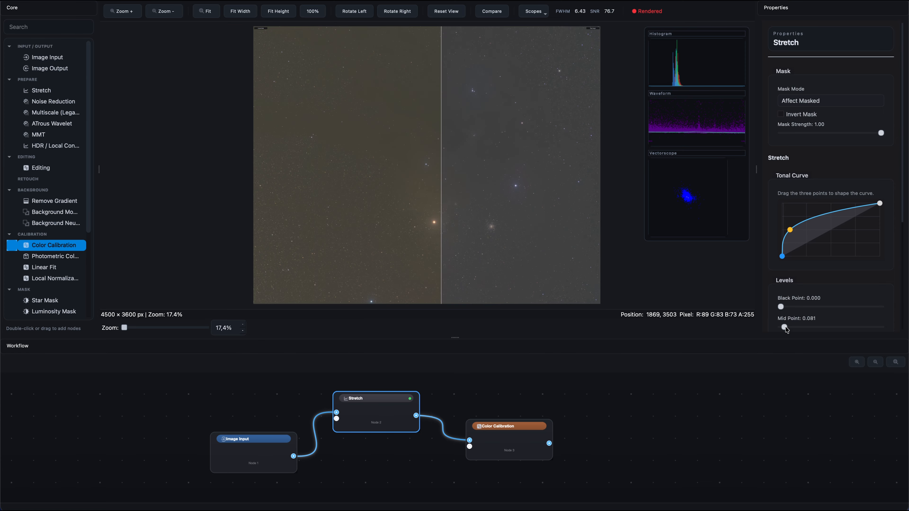
drag(784, 328, 798, 327)
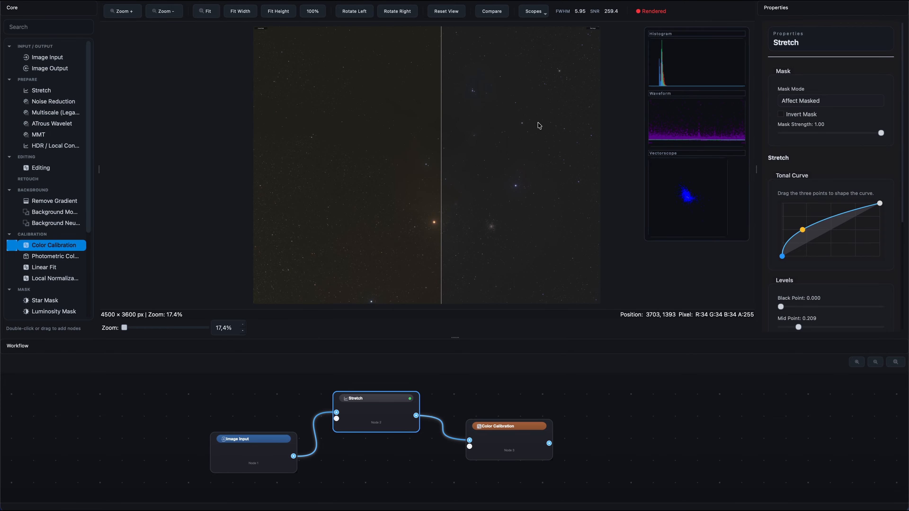
drag(798, 328, 784, 328)
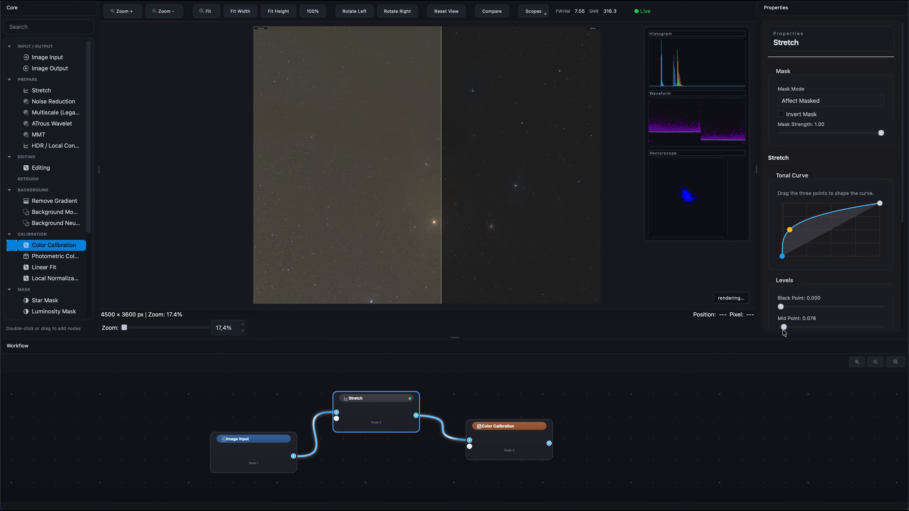
Add a second Stretch node to the workflow and connect the Color Calibration output to its input
drag(509, 437, 491, 440)
drag(42, 91, 592, 389)
drag(531, 445, 570, 405)
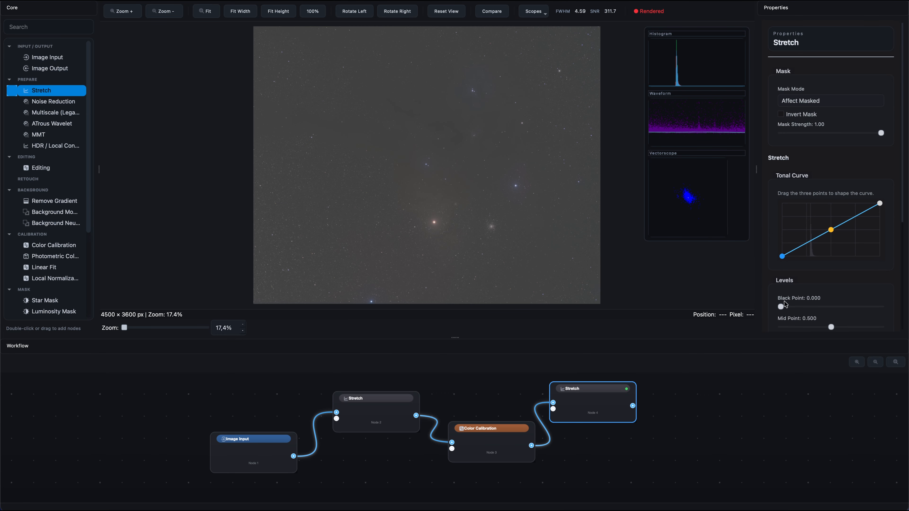
Set the second Stretch node's black point to 0.273 and mid point to 0.324, and tidy the node positions
drag(780, 307, 808, 307)
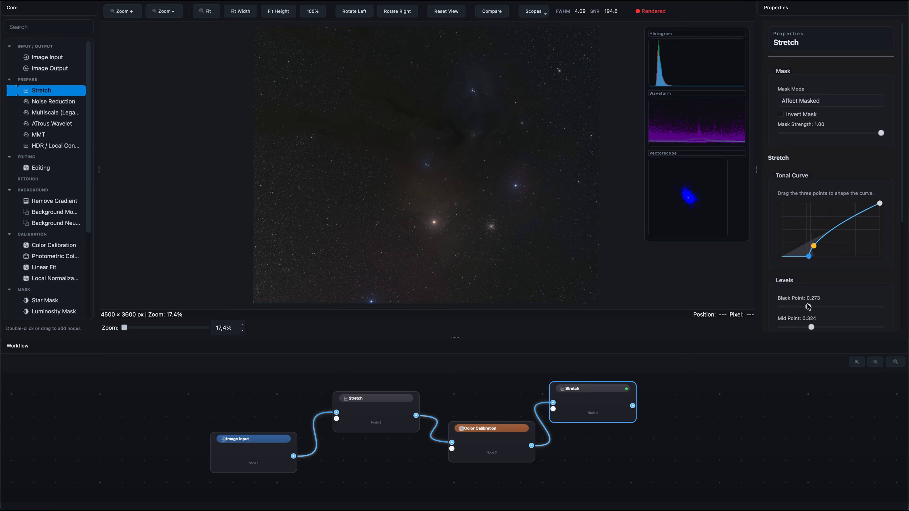
drag(489, 447, 483, 453)
drag(604, 400, 606, 406)
Add a Starless Axiom node, accept the irreversibility notice, and connect the second Stretch node's output to it
scroll(644, 453, right, 5)
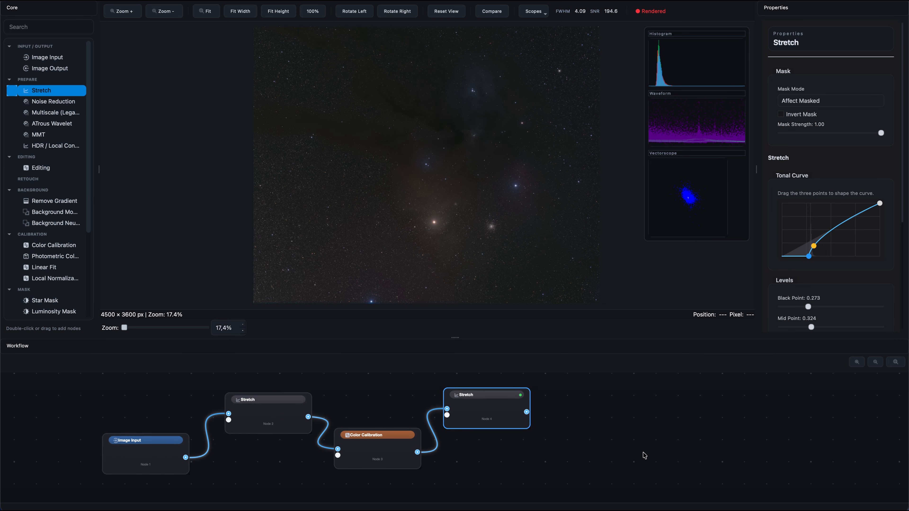
scroll(644, 455, up, 1)
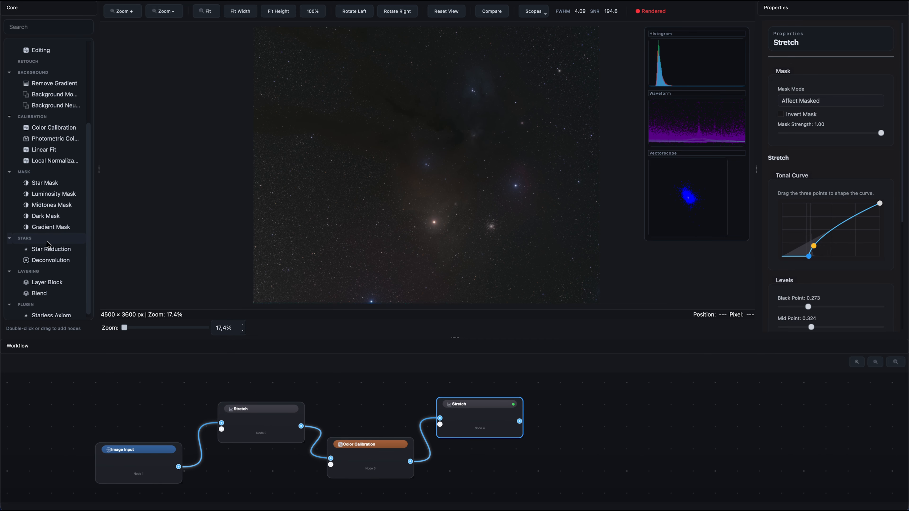
scroll(16, 246, down, 5)
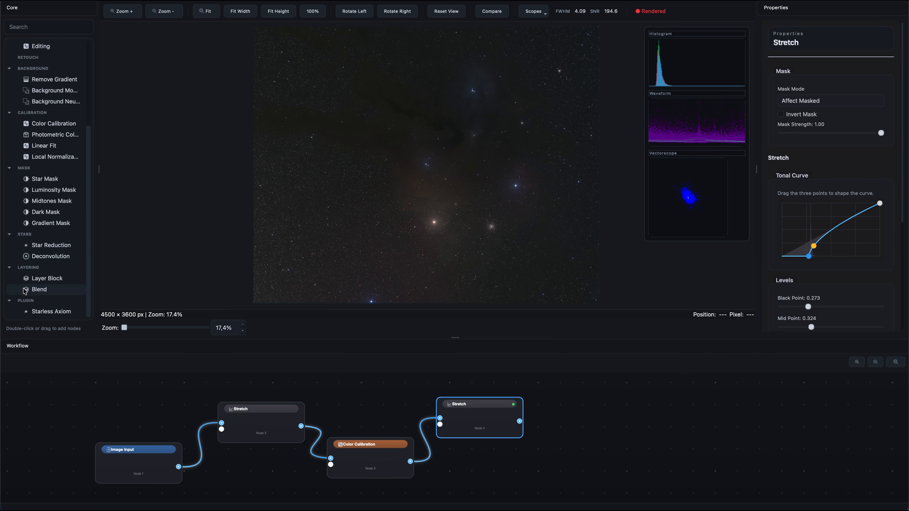
drag(36, 311, 591, 448)
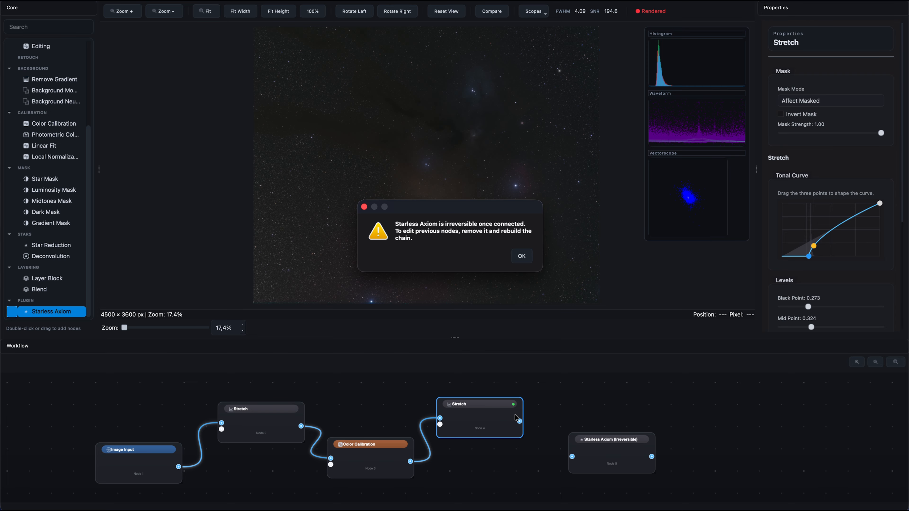
click(522, 257)
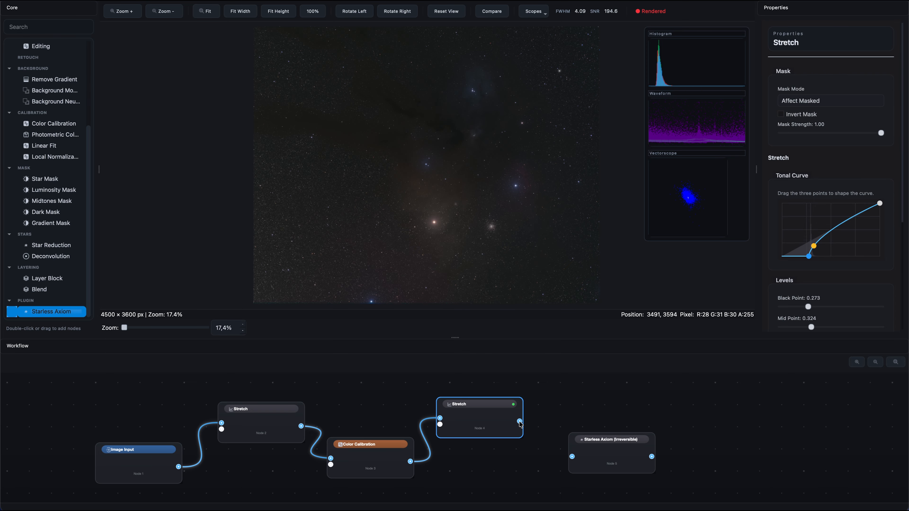
drag(519, 422, 572, 457)
Run the Starless Axiom process to remove the stars, and move the Star Only node up and away from the Starless Axiom node
drag(609, 448, 600, 451)
click(746, 161)
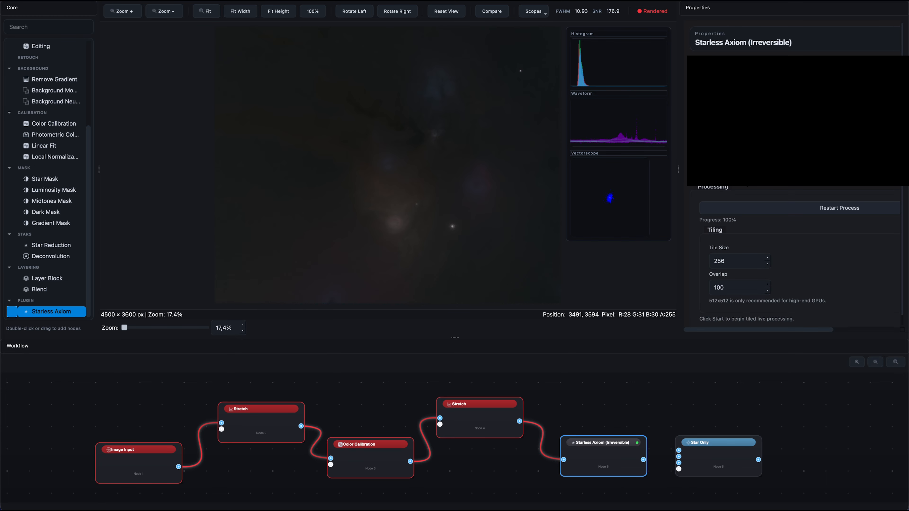
scroll(717, 240, down, 1)
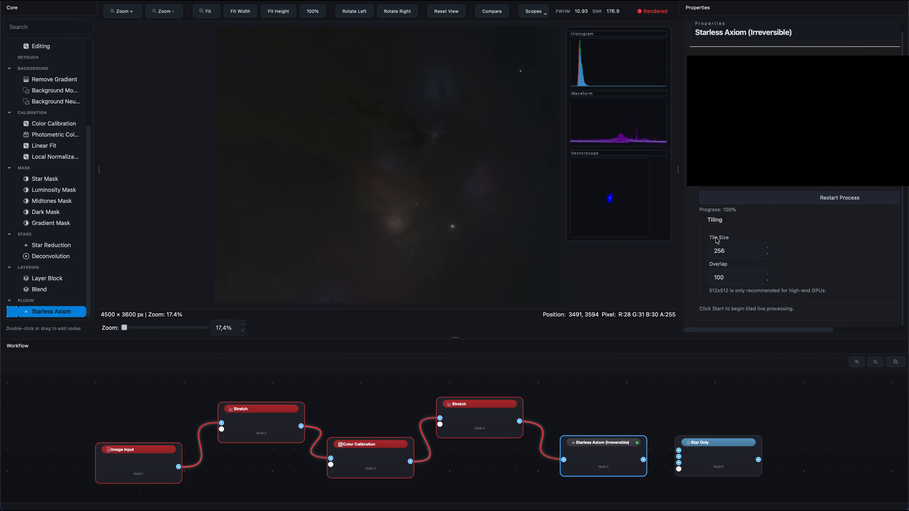
drag(715, 448, 722, 404)
drag(606, 463, 592, 471)
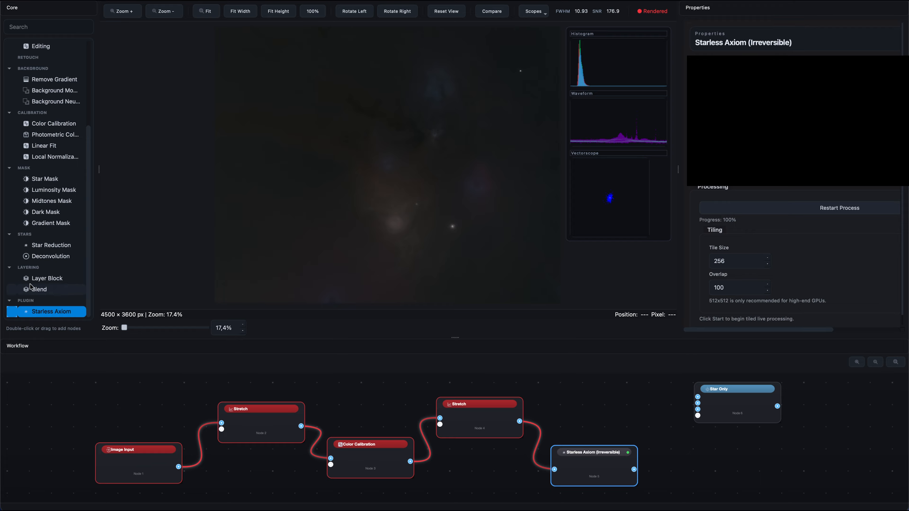
Add a third Stretch node and connect the Starless Axiom output to its input
scroll(47, 179, up, 5)
drag(41, 86, 688, 405)
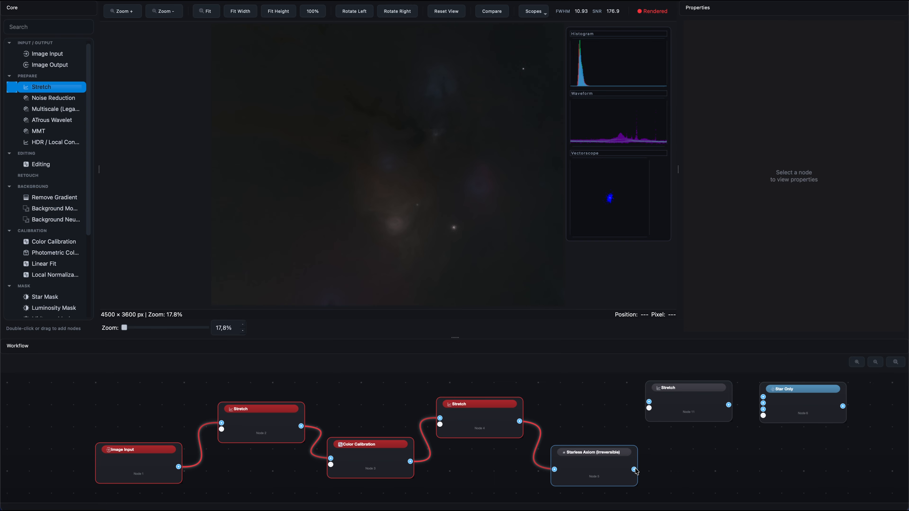
drag(633, 469, 649, 401)
Set the starless branch's Stretch node to a black point of 0.080 and a mid point of 0.234
click(679, 412)
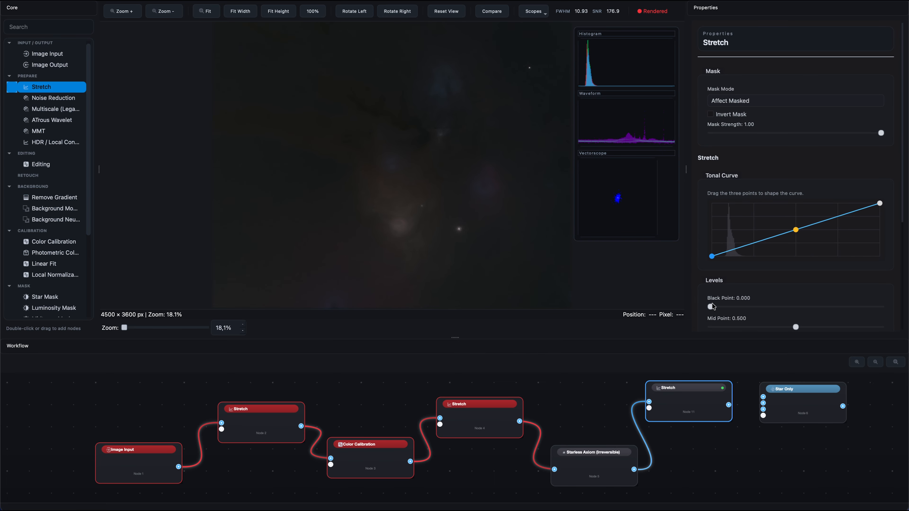
drag(714, 307, 721, 307)
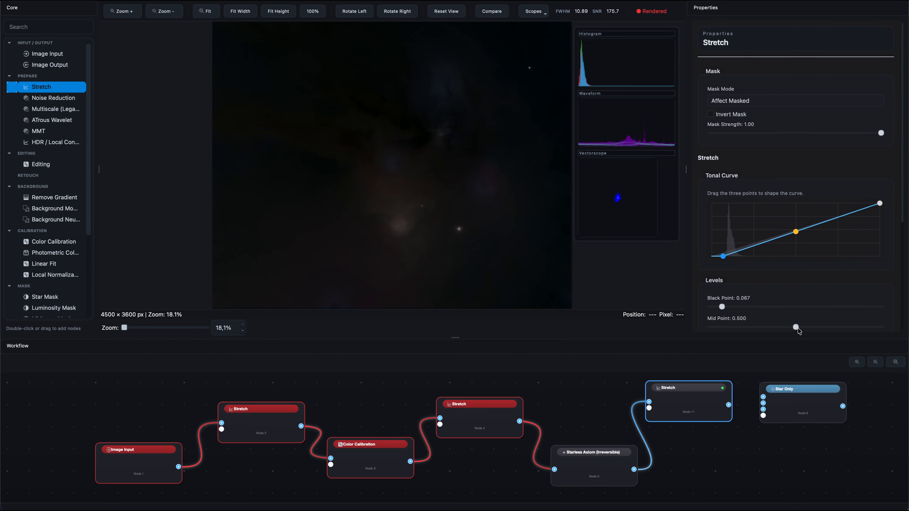
drag(797, 327, 725, 308)
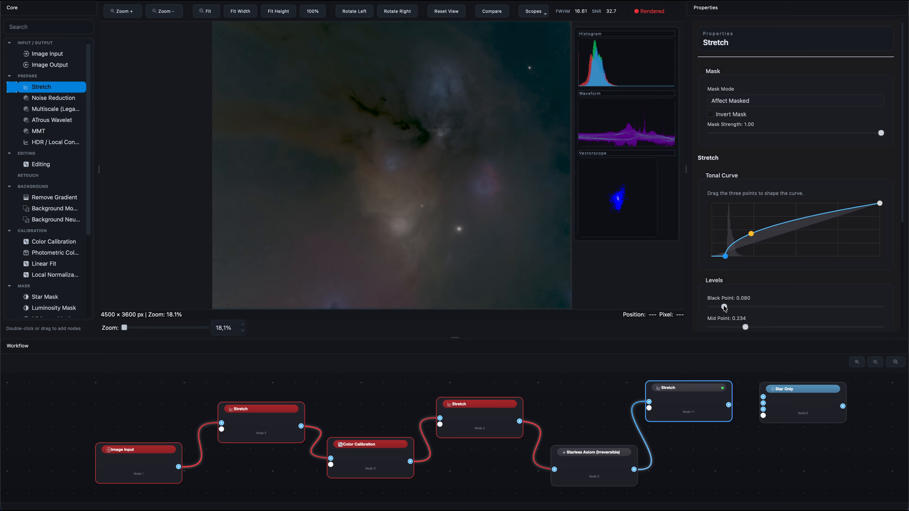
Add a Color Calibration node connected after the starless branch's Stretch node, shifting the Star Only node aside, and open its properties
drag(790, 403, 819, 405)
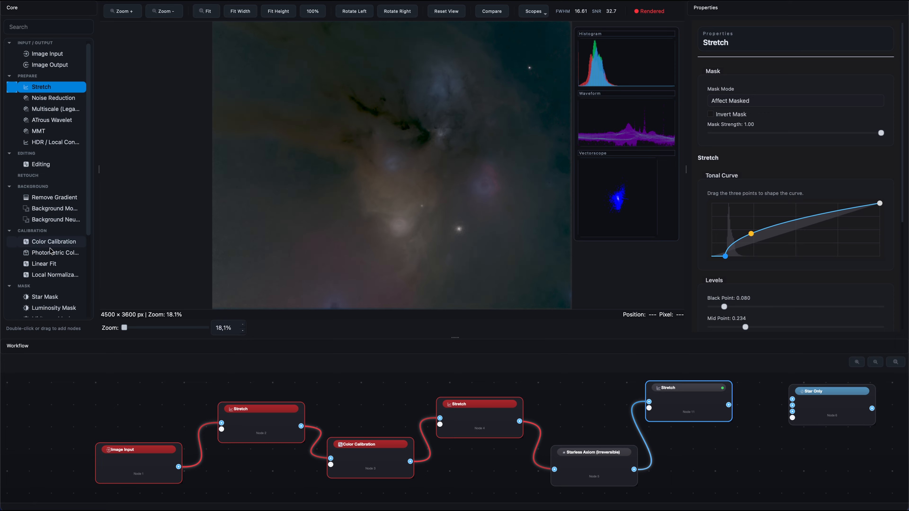
drag(50, 244, 742, 458)
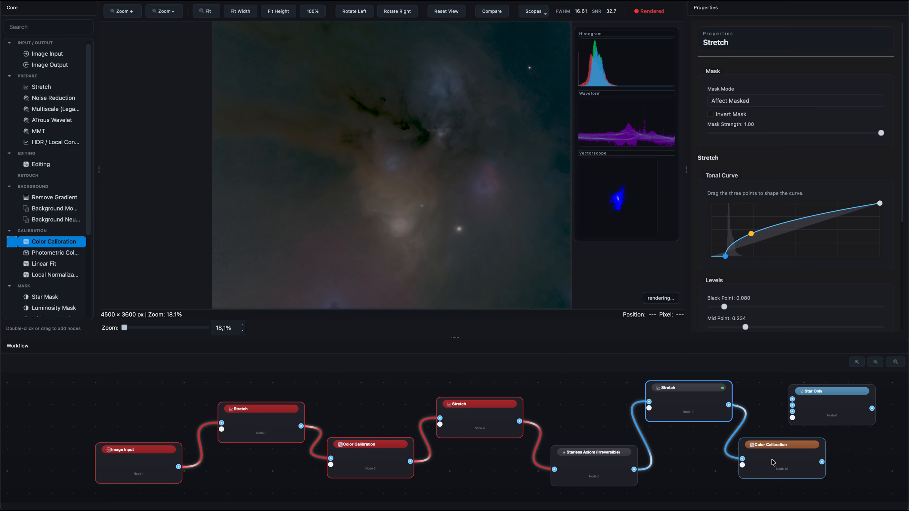
click(775, 470)
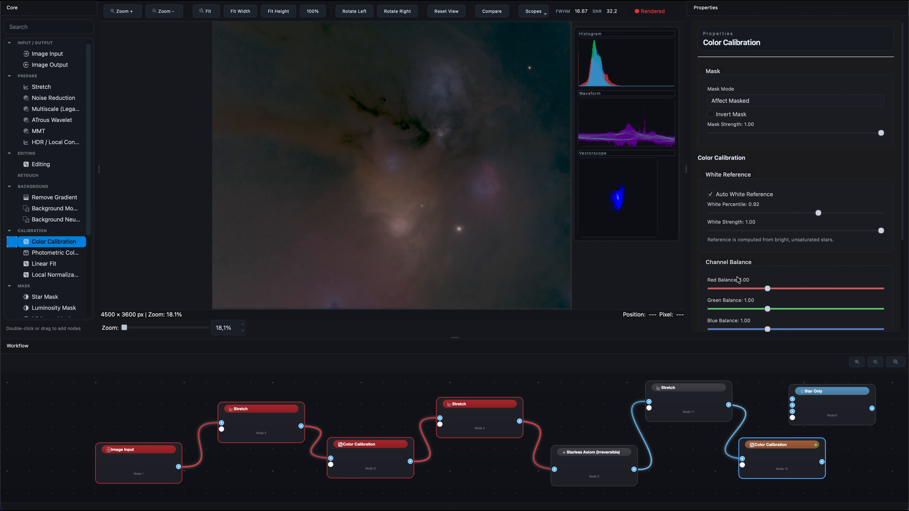
Set the starless Color Calibration node's green suppression strength to 0.28 and its red balance to 0.99
scroll(736, 256, down, 3)
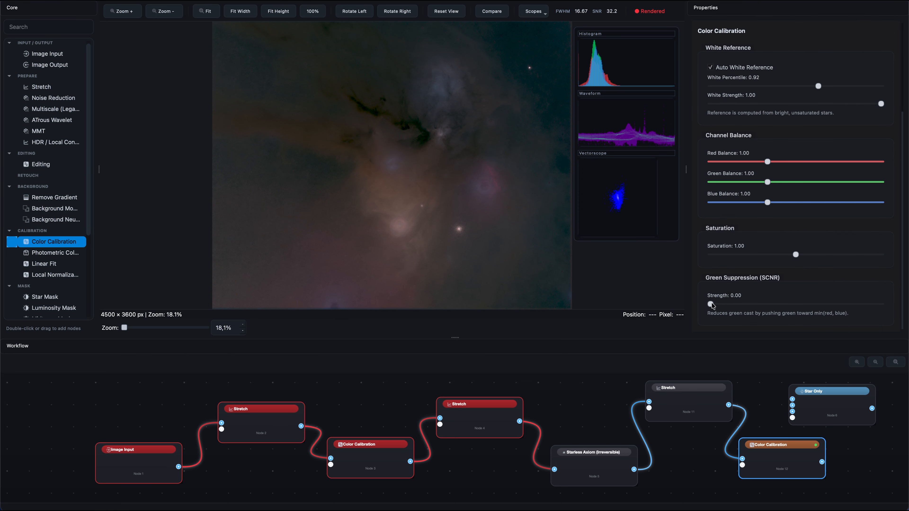
drag(719, 303, 758, 304)
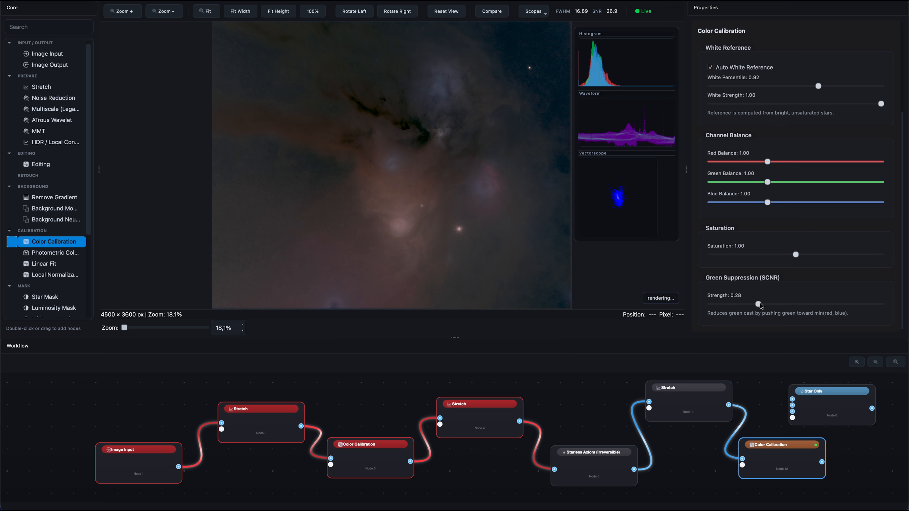
drag(767, 162, 766, 162)
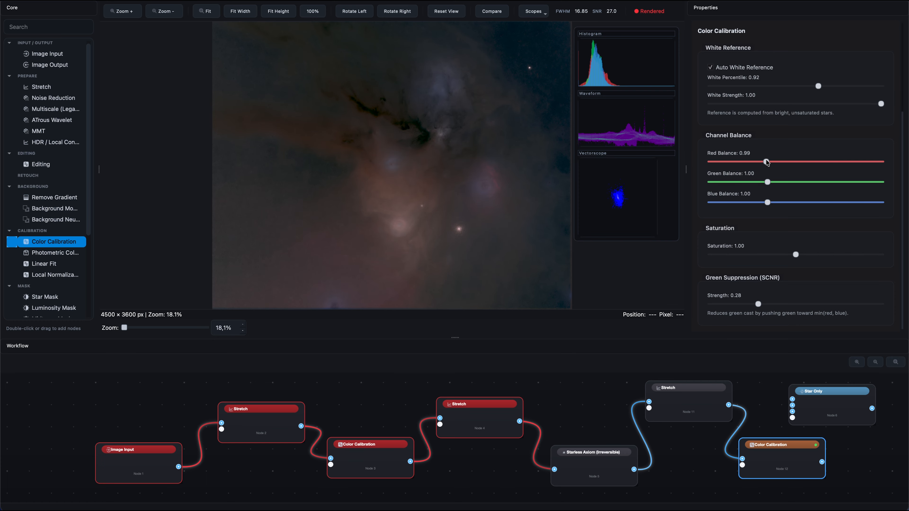
Shift the Star Only node aside and add an Editing node connected after the starless branch's Color Calibration node
scroll(758, 420, right, 8)
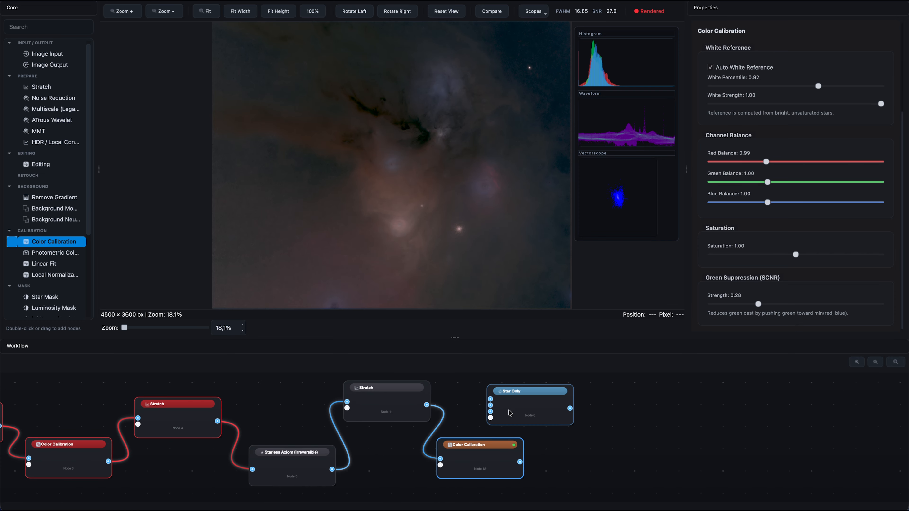
drag(514, 409, 700, 409)
scroll(47, 154, down, 1)
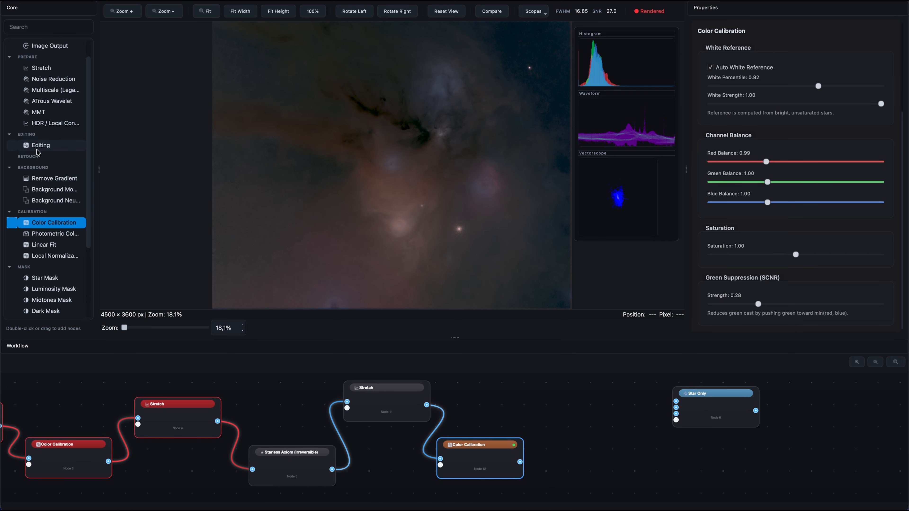
mouse_move(43, 145)
mouse_down()
mouse_move(531, 397)
mouse_move(587, 400)
mouse_up()
drag(520, 461, 549, 403)
Set the Editing node's exposure to 37, shadows to -10, contrast to 3 and vibrance to 9
drag(803, 194, 824, 194)
drag(802, 237, 796, 238)
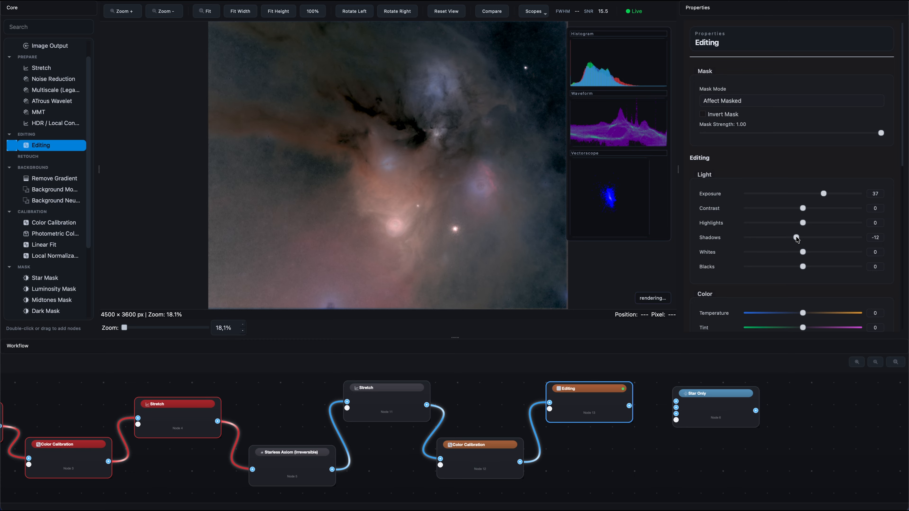
drag(796, 237, 805, 208)
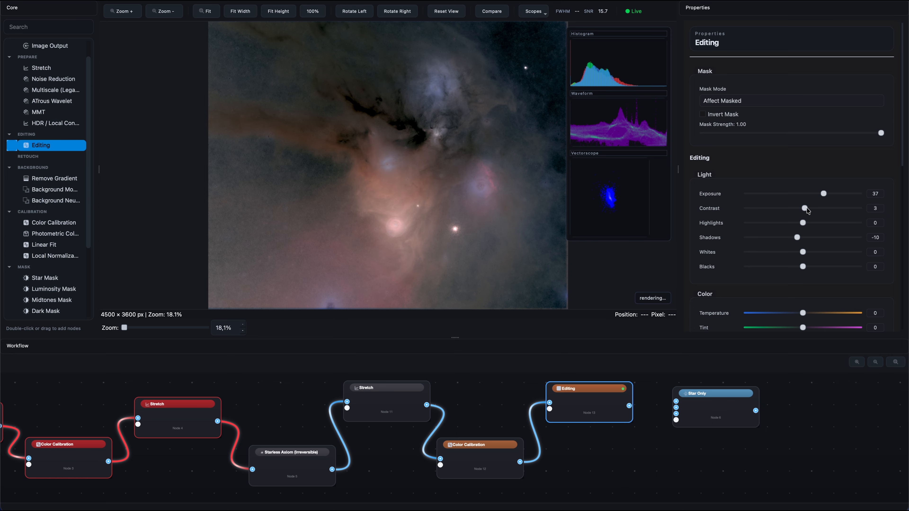
scroll(807, 215, down, 3)
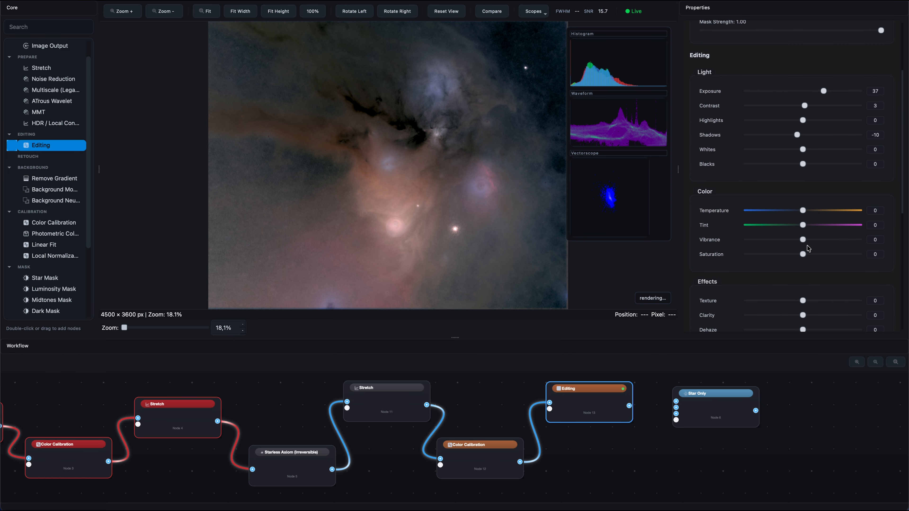
drag(804, 240, 809, 240)
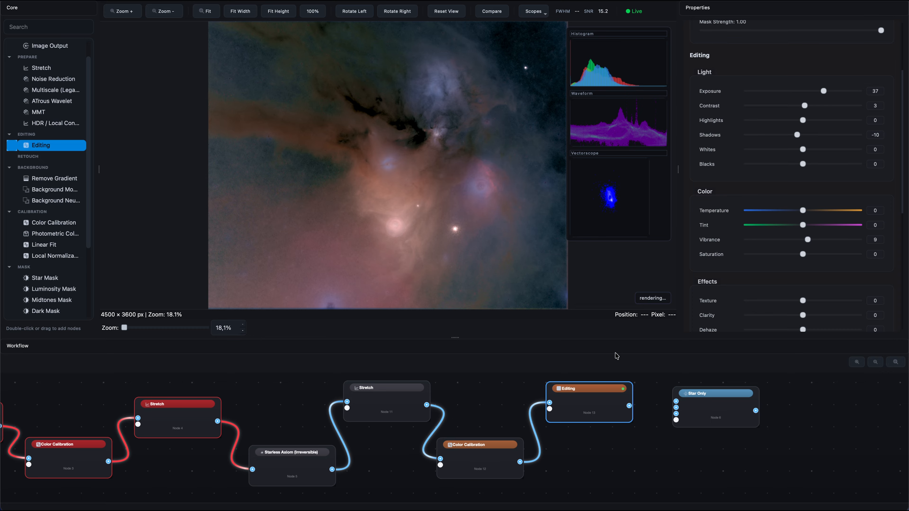
Add an ATrous Wavelet node connected after the Editing node, open its properties and shift the Star Only node aside
scroll(74, 233, up, 2)
drag(59, 119, 658, 465)
drag(630, 406, 641, 458)
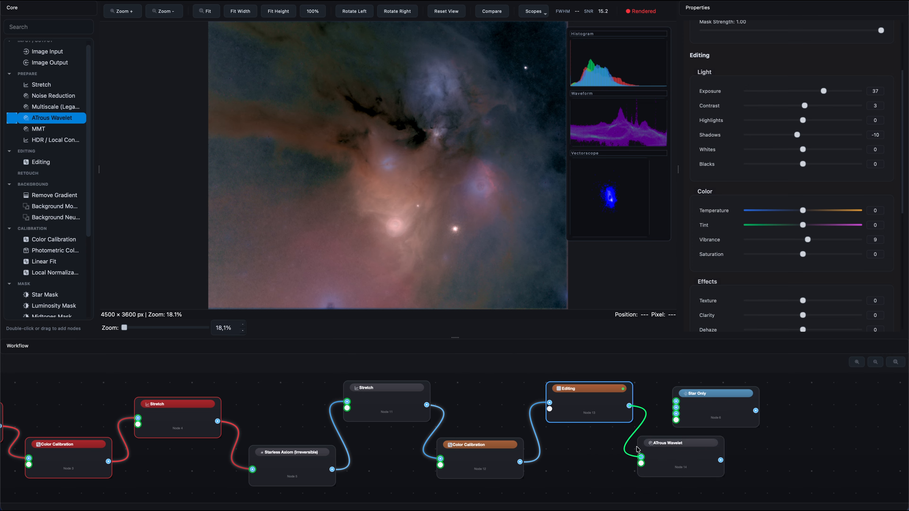
click(669, 459)
drag(710, 414, 811, 417)
Set the ATrous Wavelet node's base sigma to 0.87, scale coupling to 0.12, coupling threshold to 0.059 and residual strength to 1.14
drag(745, 239, 735, 238)
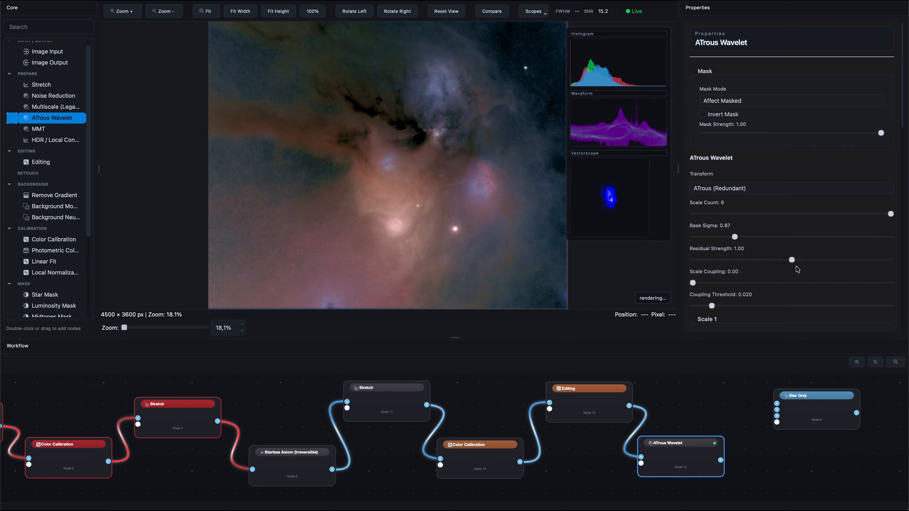
drag(706, 286, 717, 283)
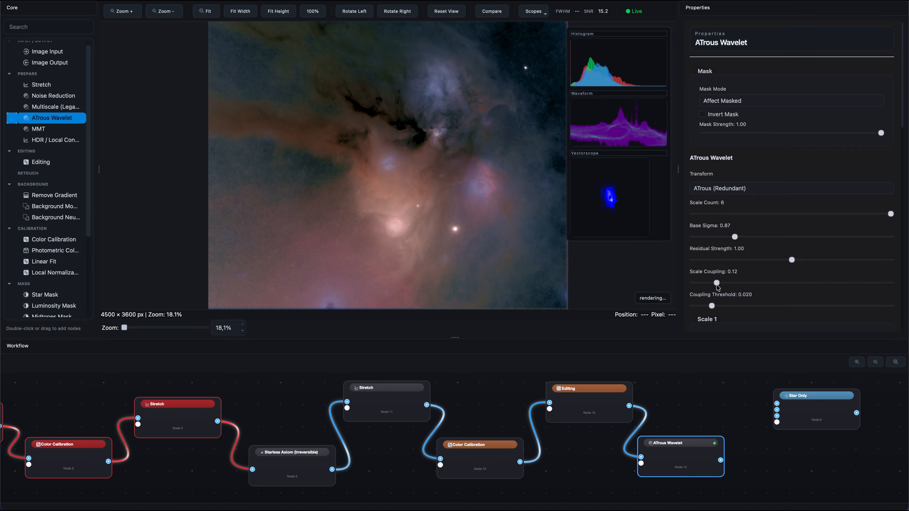
click(751, 306)
drag(792, 260, 811, 264)
Set the ATrous Wavelet's Scale 1 threshold to 0.146 and bias to 0.051
scroll(882, 152, down, 1)
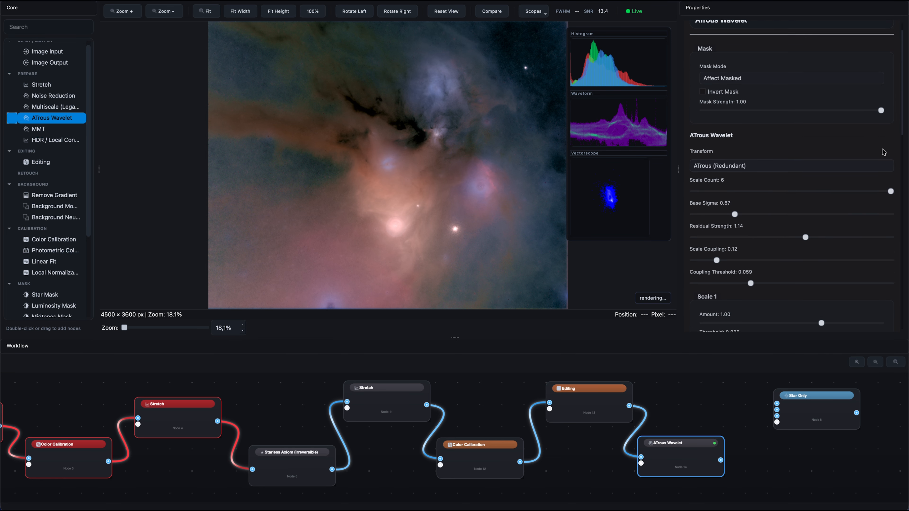
scroll(883, 153, down, 5)
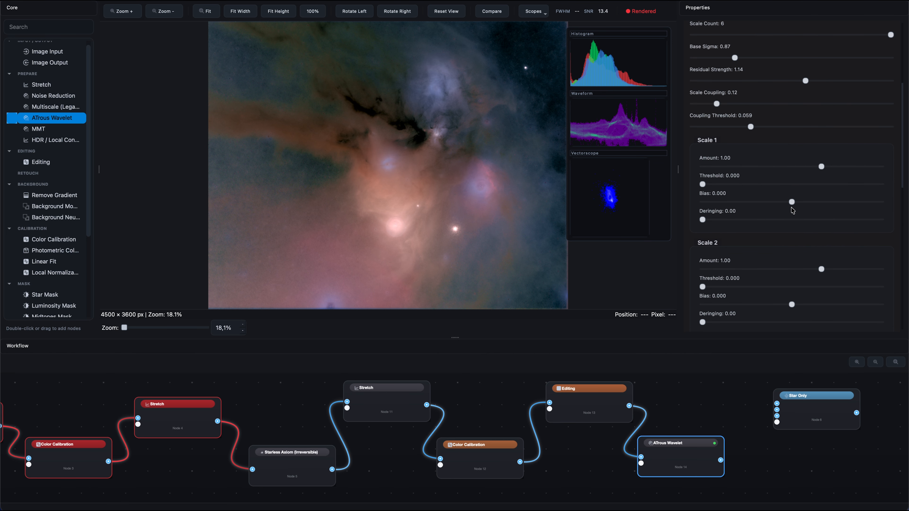
click(806, 202)
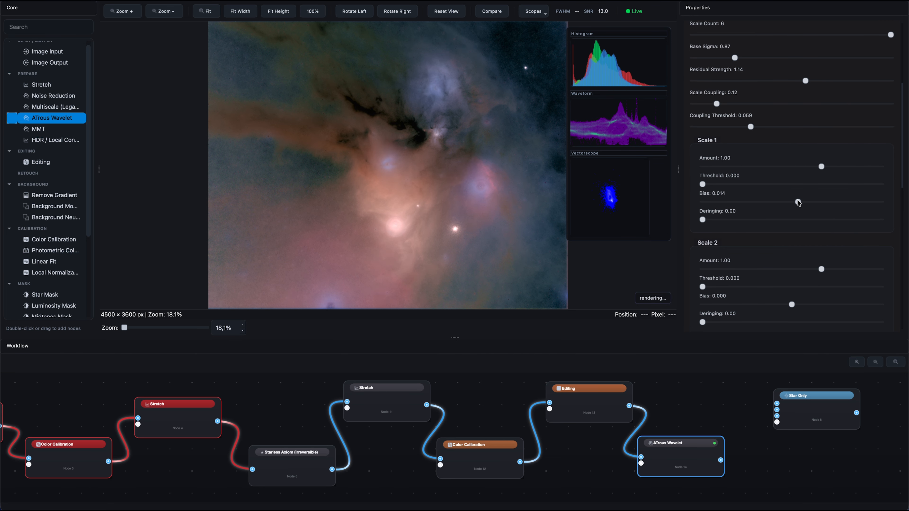
drag(702, 185, 743, 185)
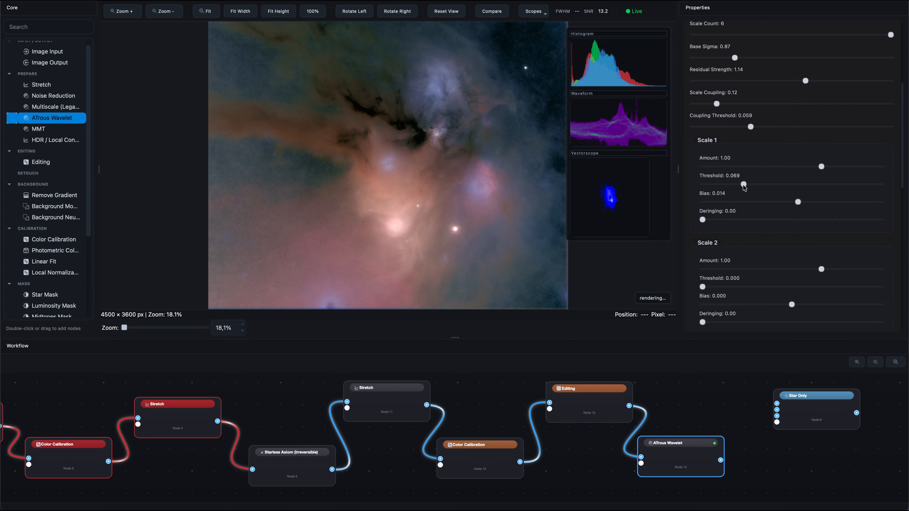
click(789, 184)
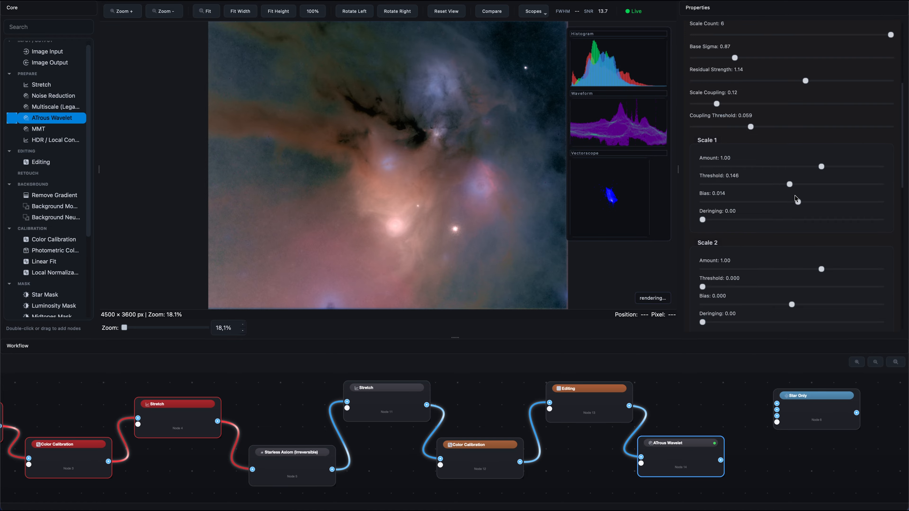
mouse_move(799, 203)
mouse_down()
mouse_move(823, 204)
mouse_move(805, 204)
mouse_move(814, 203)
mouse_up()
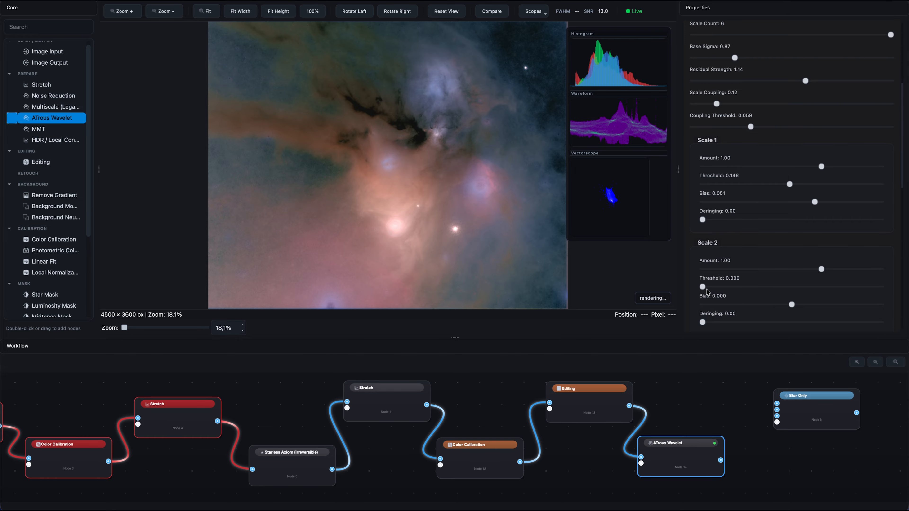
Set the ATrous Wavelet's Scale 2 bias to -0.040, and its Scale 5 bias to -0.004 and deringing to 0.15
drag(791, 304, 774, 305)
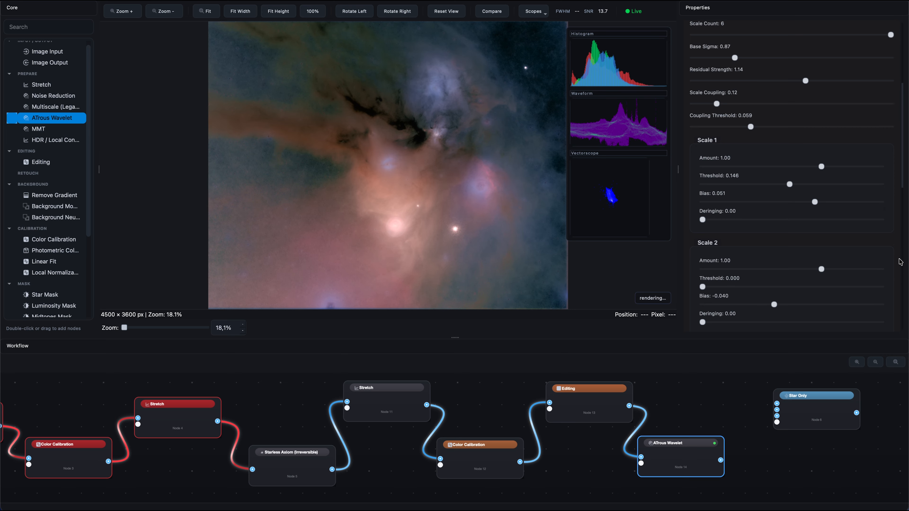
scroll(893, 265, down, 10)
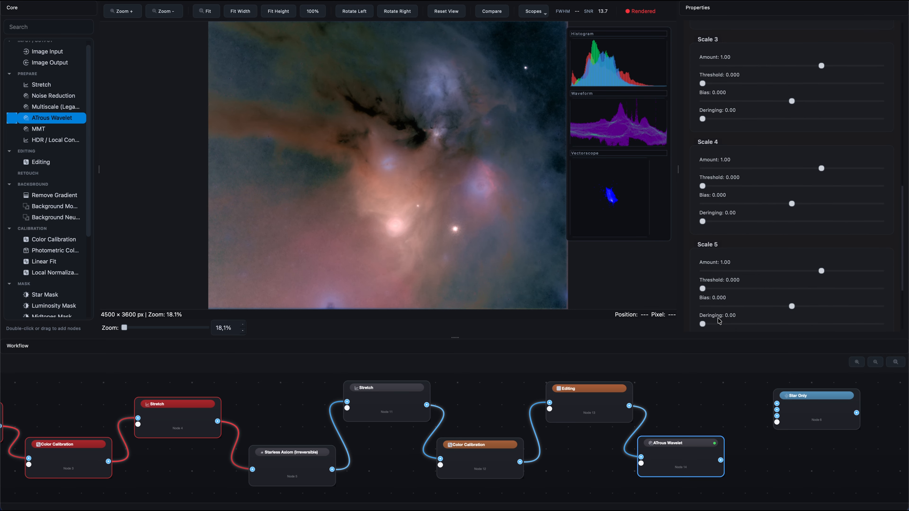
drag(783, 307, 789, 305)
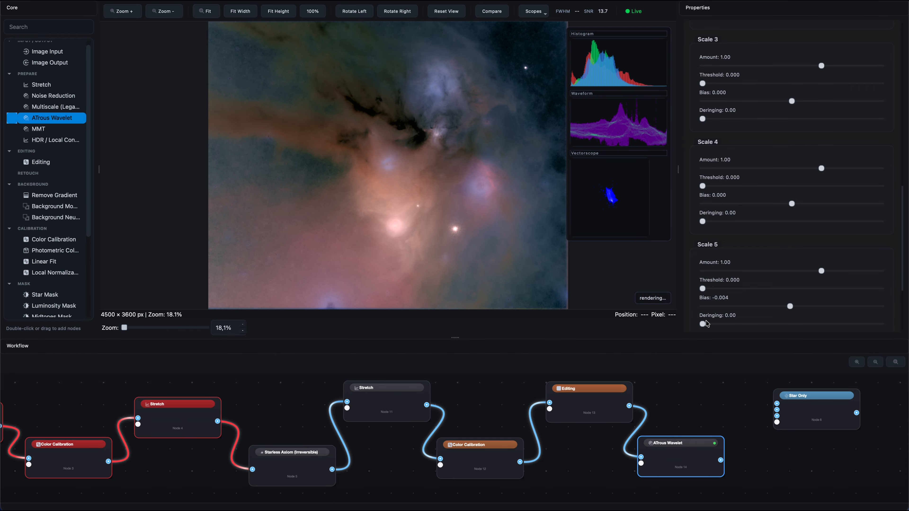
drag(702, 324, 730, 324)
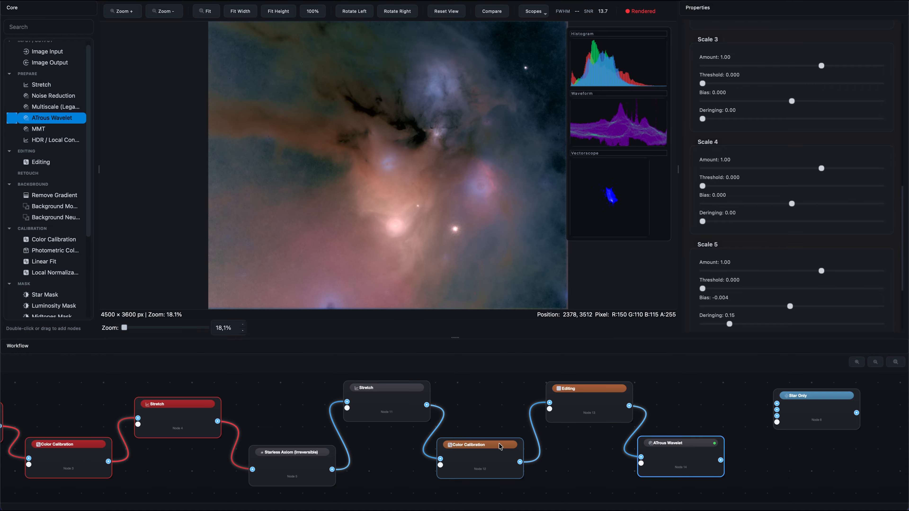
Add a Photometric Color Calibration node connected after the ATrous Wavelet, move Star Only clear of it, and open its properties
drag(546, 450, 311, 446)
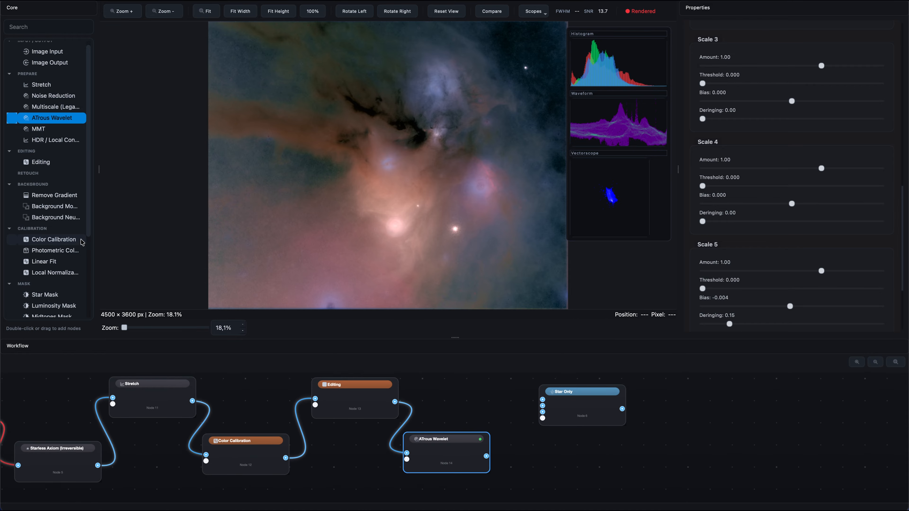
click(72, 251)
double_click(508, 416)
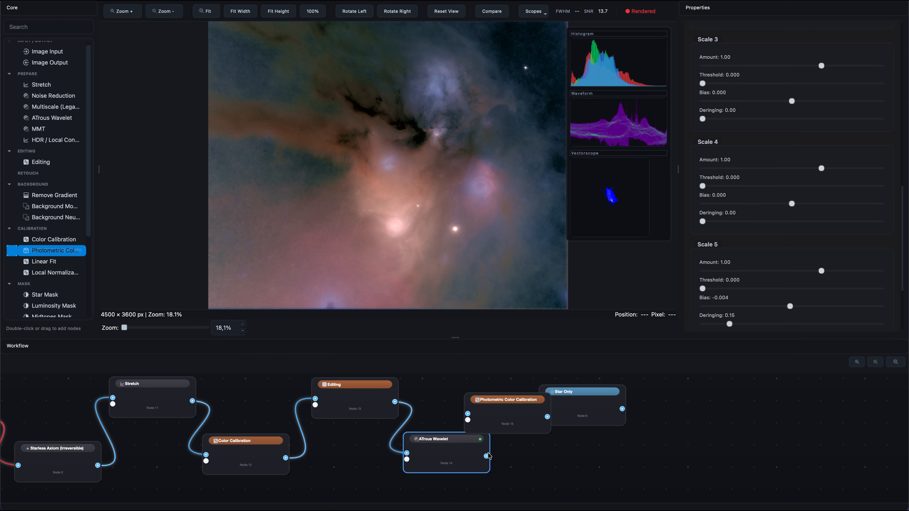
drag(486, 456, 468, 420)
drag(486, 457, 570, 408)
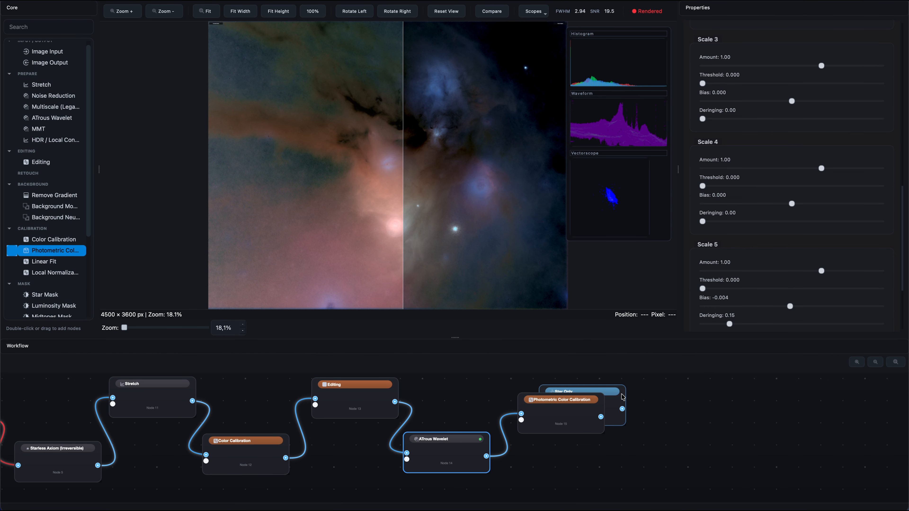
drag(623, 396, 803, 392)
click(561, 416)
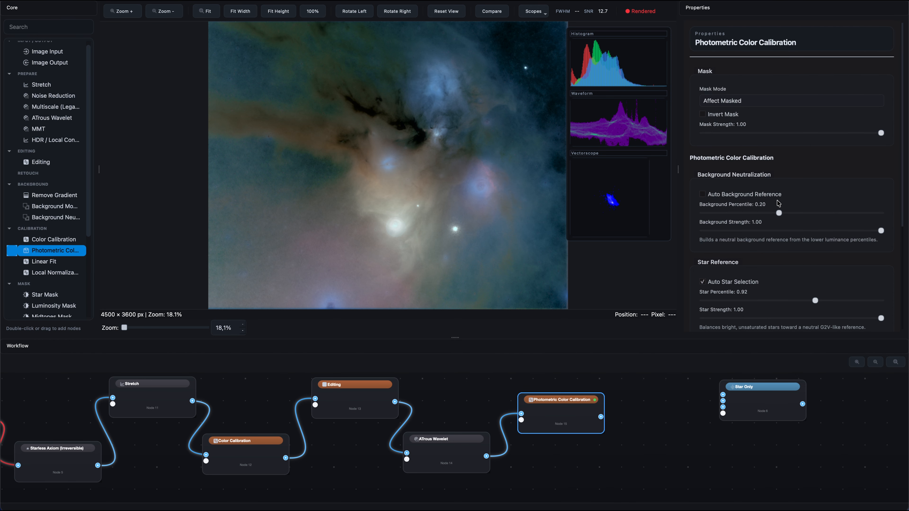
Turn off auto star selection in Photometric Color Calibration and set the red balance to 0.98
scroll(717, 223, down, 3)
click(703, 228)
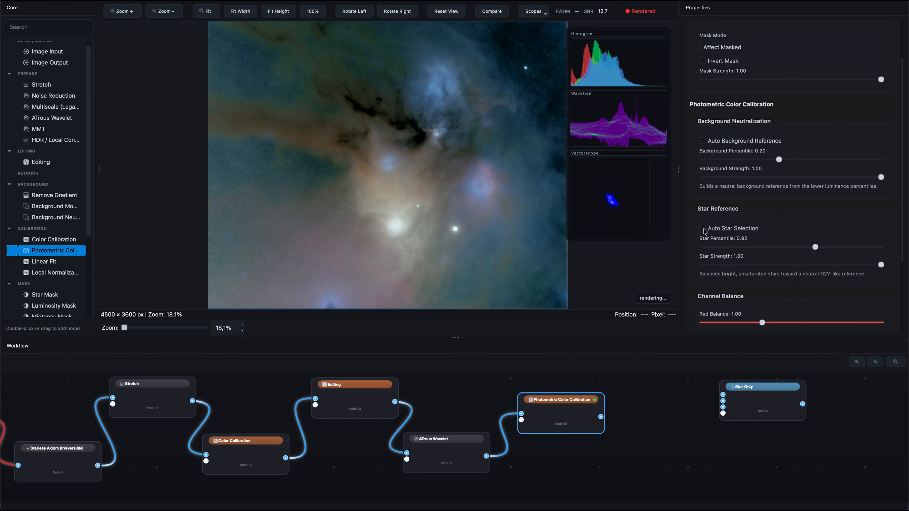
scroll(723, 232, down, 5)
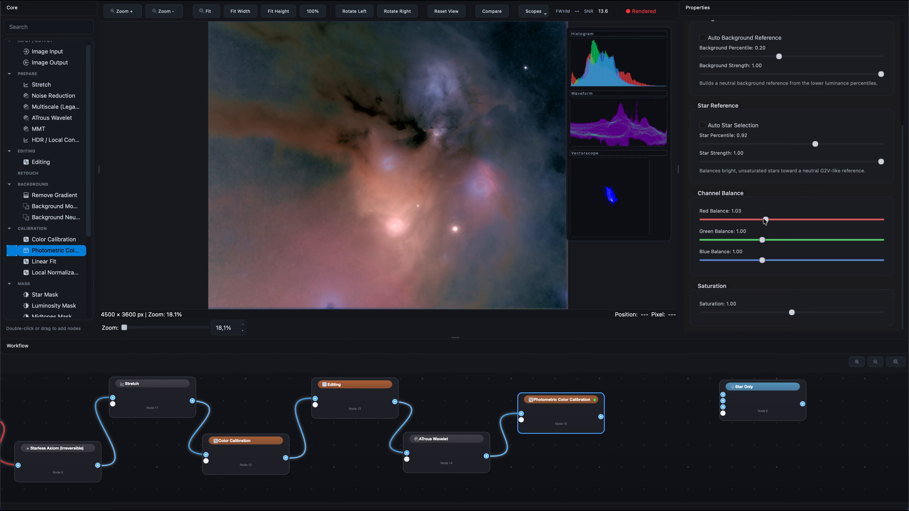
drag(763, 220, 760, 221)
Add a Local Normalization node connected after Photometric Color Calibration, open its properties and space it apart from the Star Only node
drag(57, 272, 679, 431)
drag(601, 417, 637, 428)
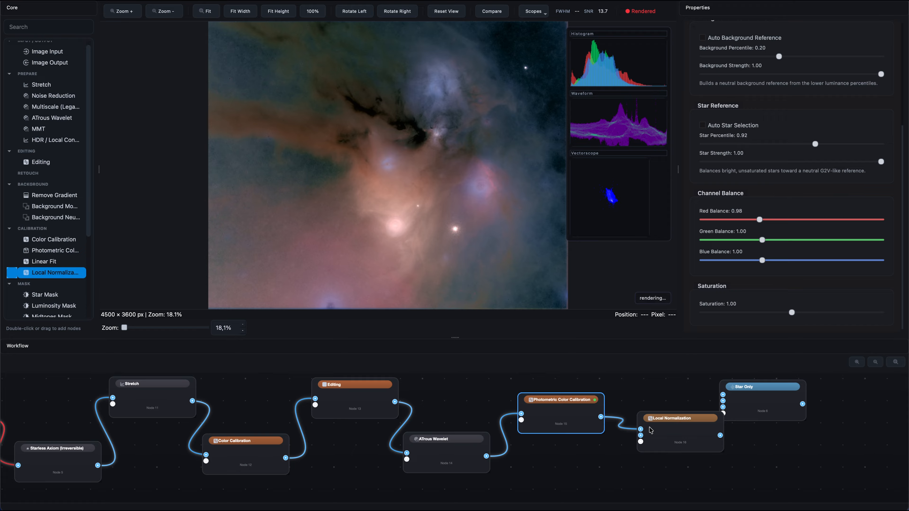
click(670, 430)
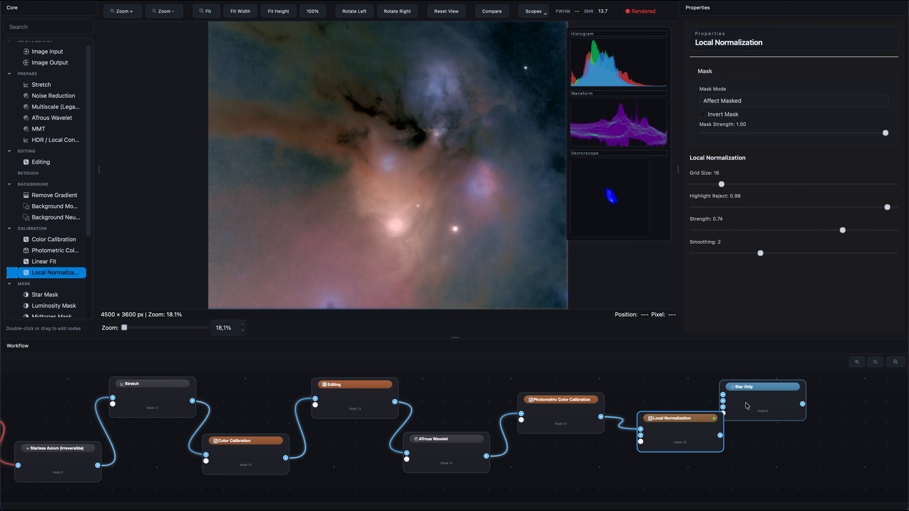
drag(762, 399, 792, 393)
drag(682, 440, 676, 466)
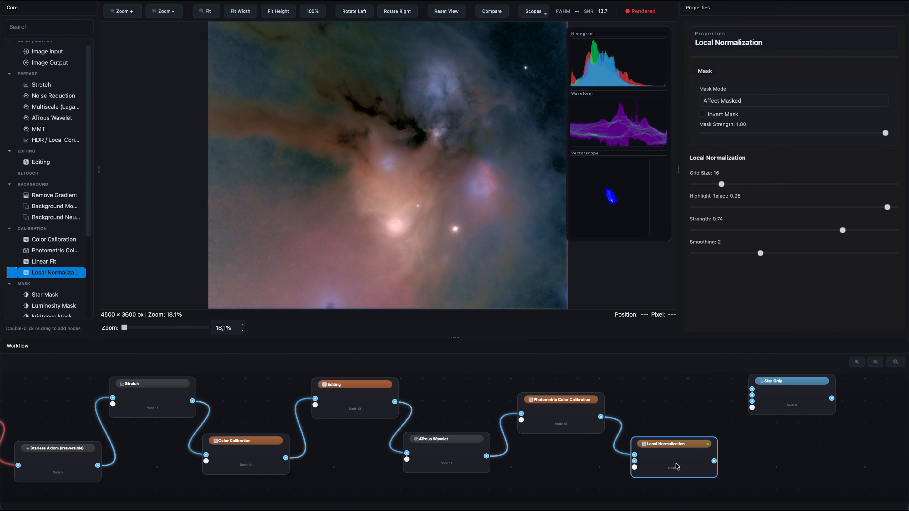
Add an HDR / Local Contrast node and connect the Local Normalization output to its input
scroll(62, 154, up, 1)
click(58, 149)
drag(59, 151, 697, 400)
drag(714, 462, 789, 463)
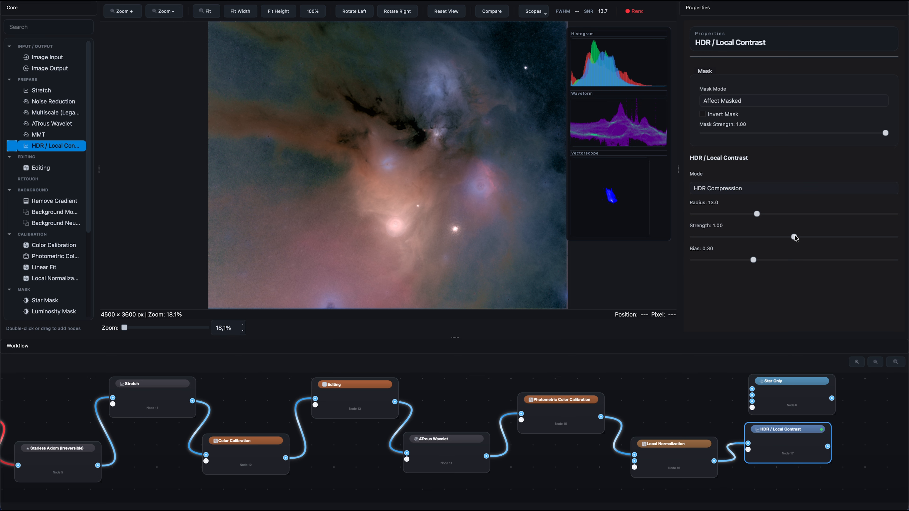
Set the HDR / Local Contrast strength to 2.85 and bias to 0.48
drag(794, 237, 887, 237)
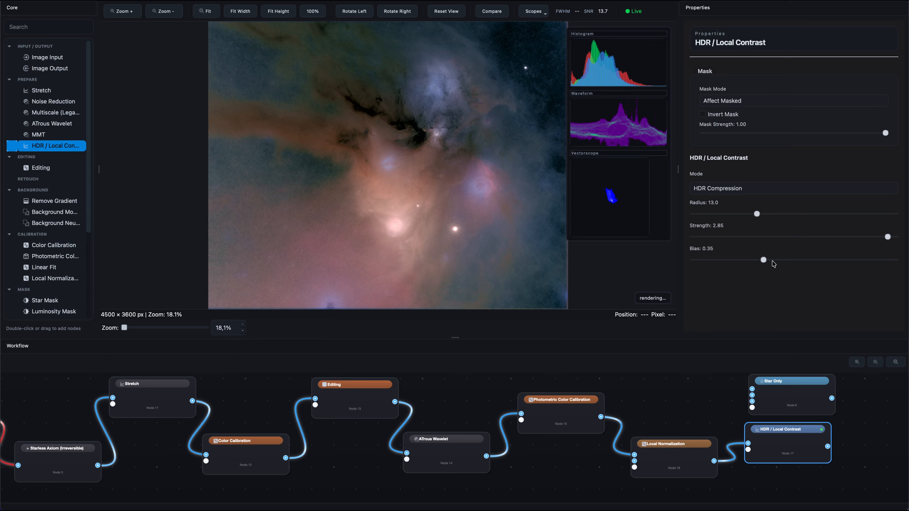
drag(772, 261, 790, 262)
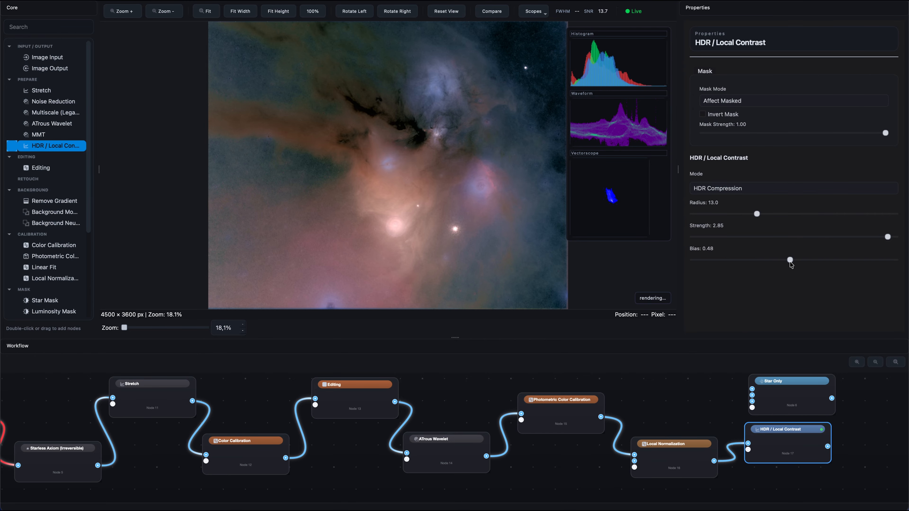
Make room beside Star Only, add an Editing node fed by the HDR / Local Contrast output and open its properties
scroll(771, 398, right, 9)
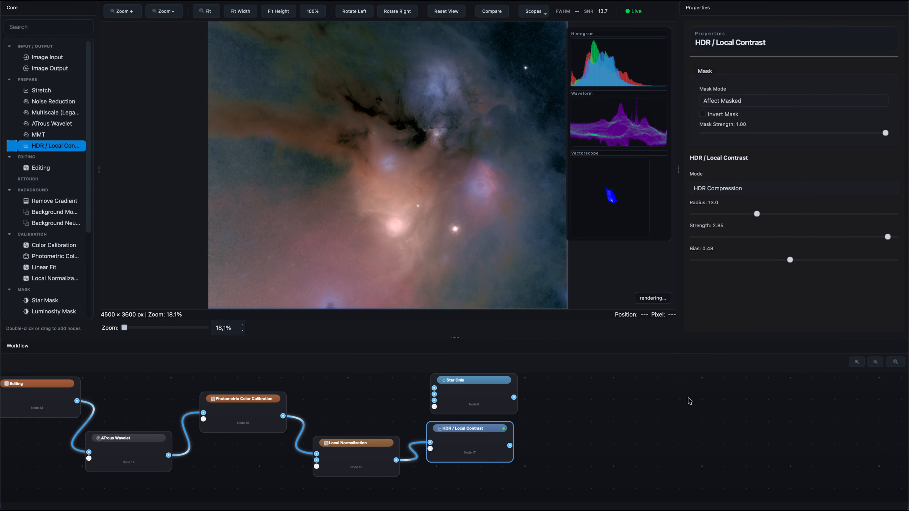
drag(484, 394, 582, 392)
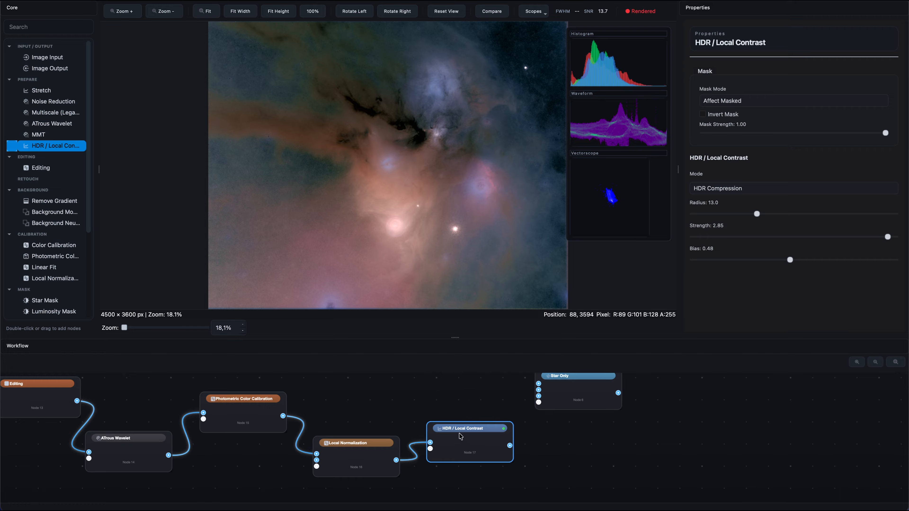
drag(461, 436, 446, 397)
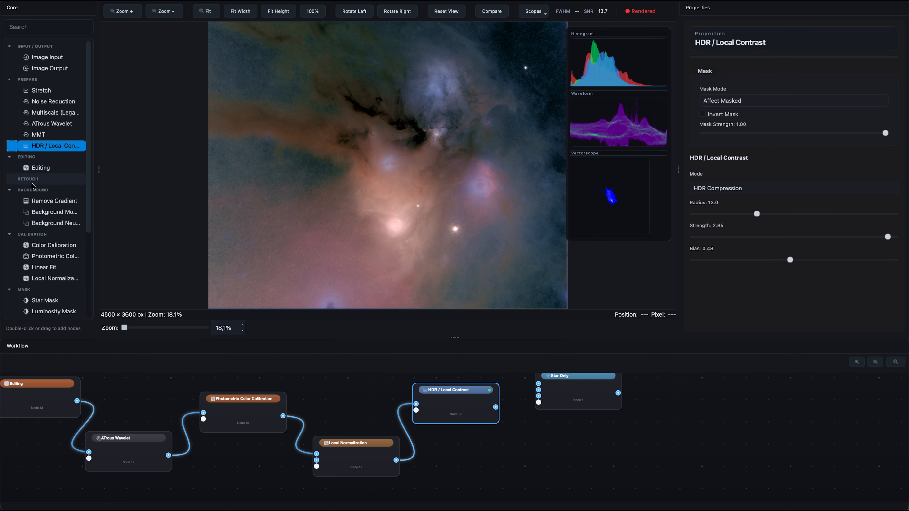
drag(35, 172, 534, 452)
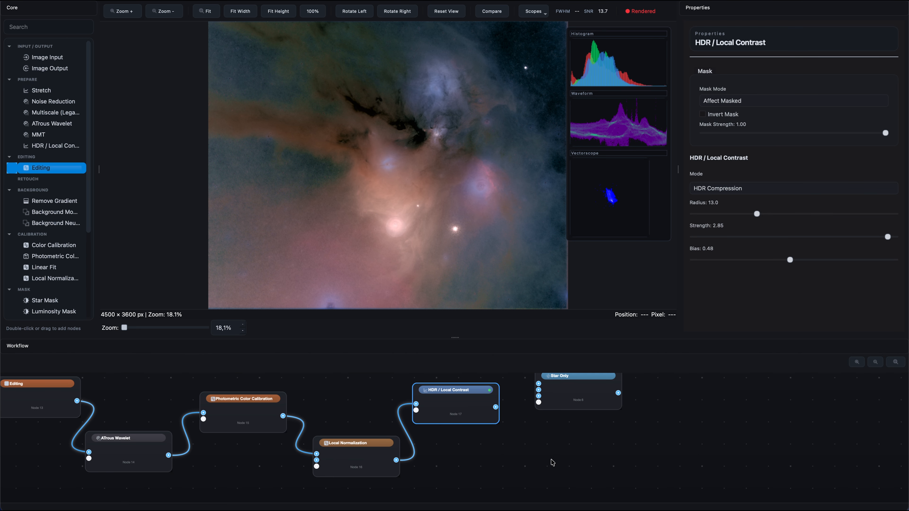
drag(495, 407, 513, 461)
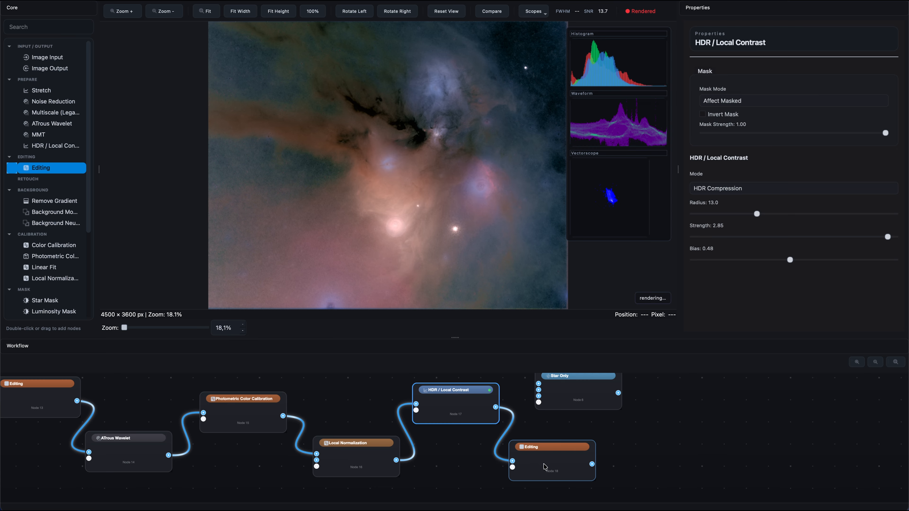
click(550, 465)
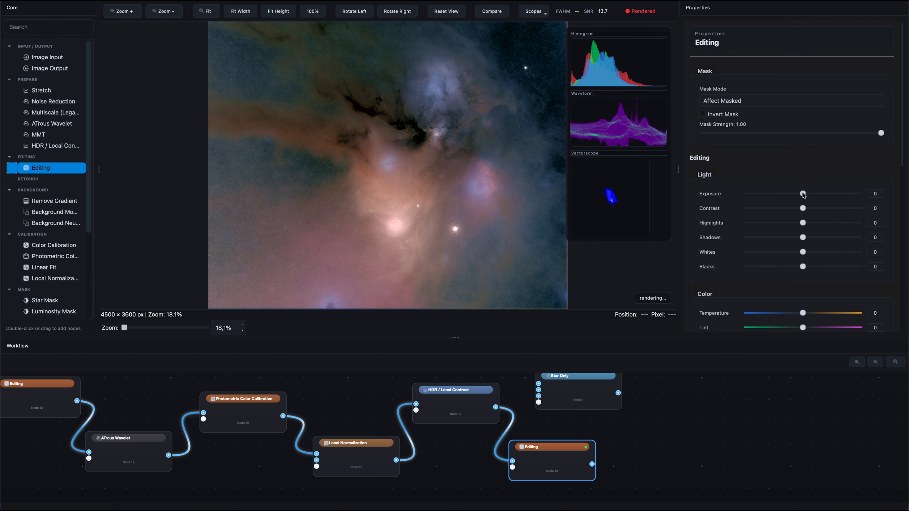
Set the new Editing node's exposure to -5, contrast to 7 and saturation to 25, and shift Star Only farther away
drag(803, 194, 808, 209)
scroll(805, 272, down, 5)
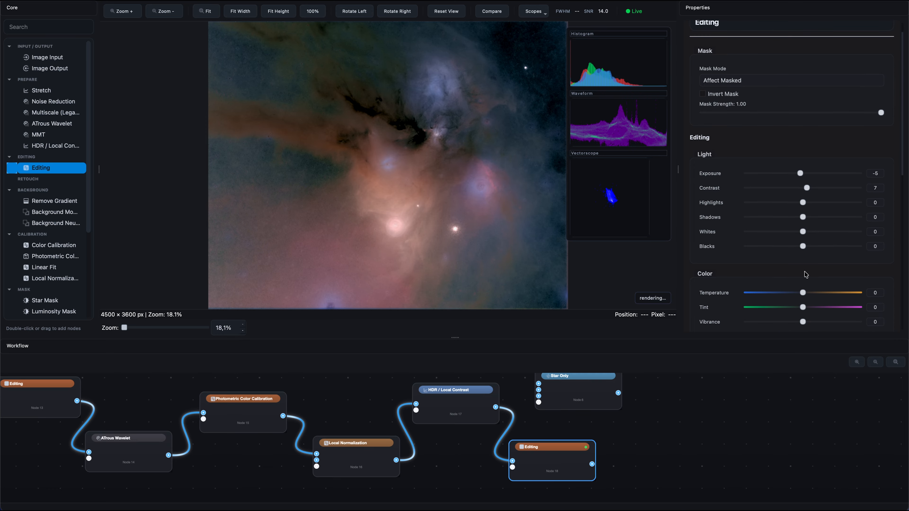
drag(803, 270, 814, 273)
drag(578, 388, 679, 393)
click(552, 458)
Lower the Color Mixer's blues saturation to about -13 and slightly raise the second Red Primary and Blue Primary calibration values
scroll(834, 204, down, 15)
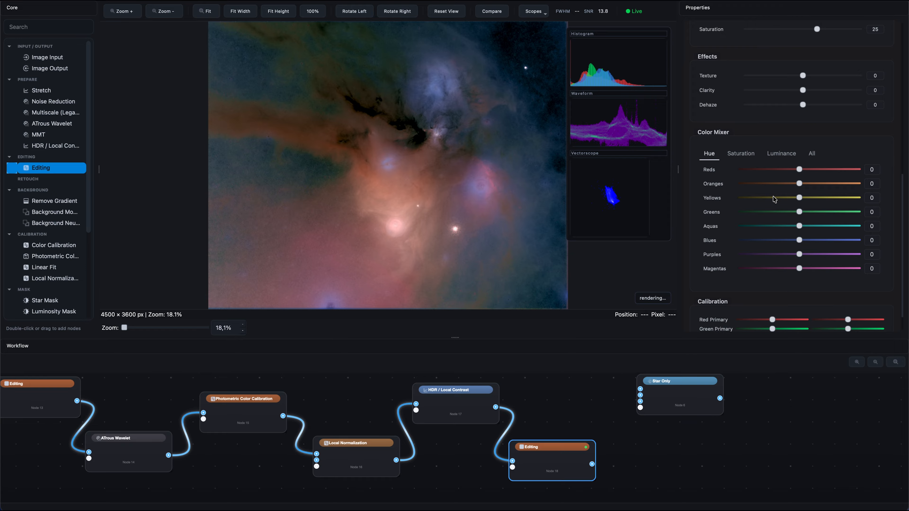
click(751, 156)
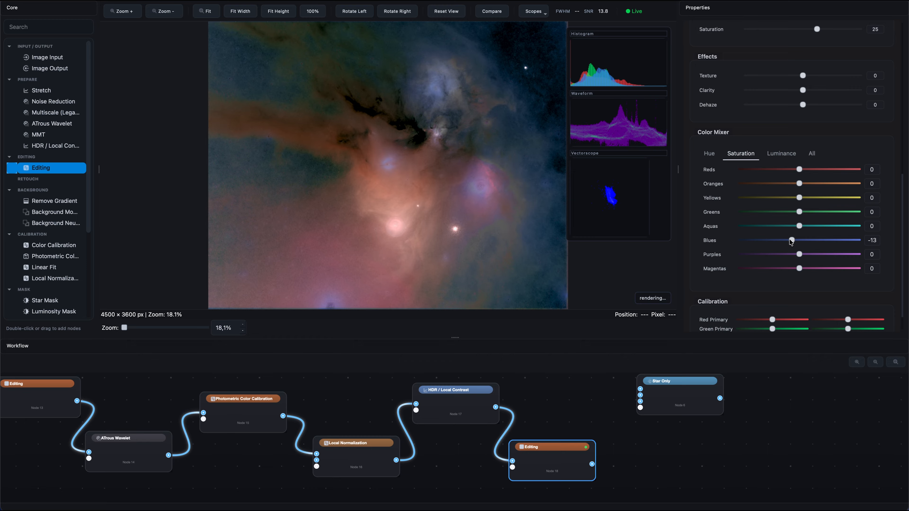
drag(790, 242, 790, 242)
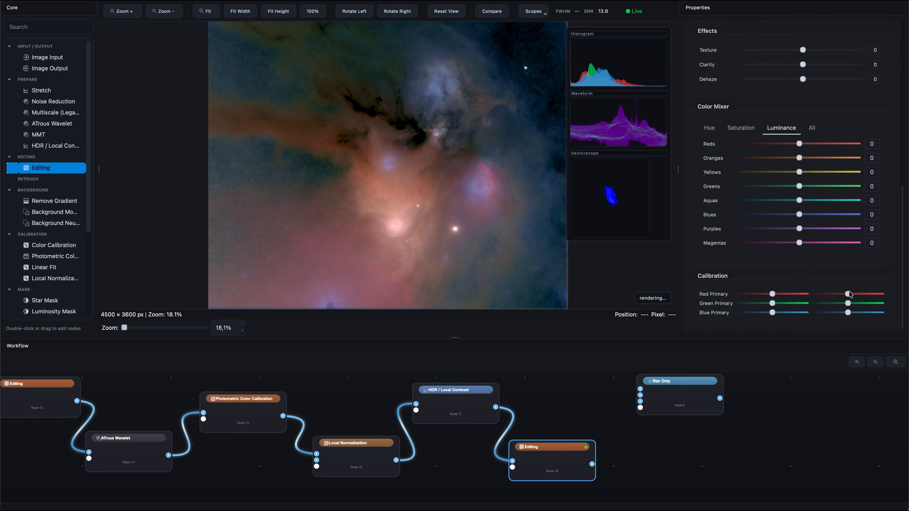
drag(849, 293, 850, 292)
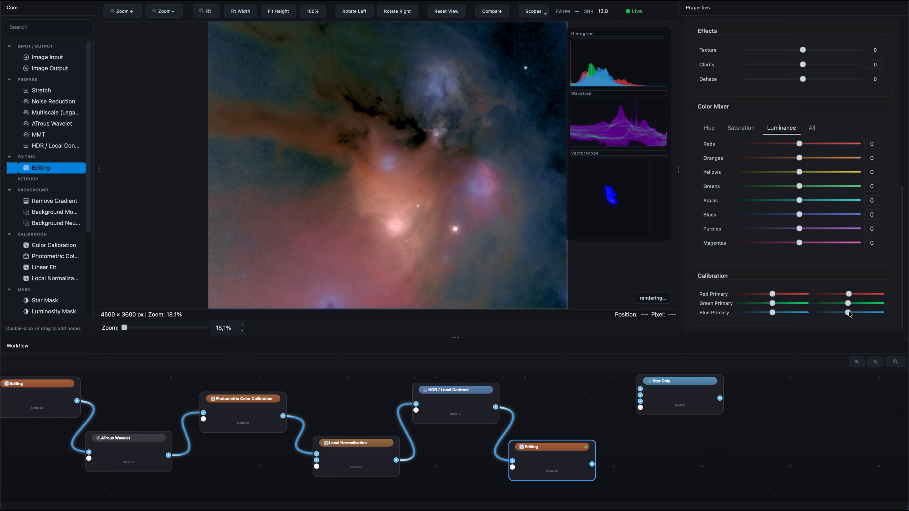
drag(849, 313, 851, 314)
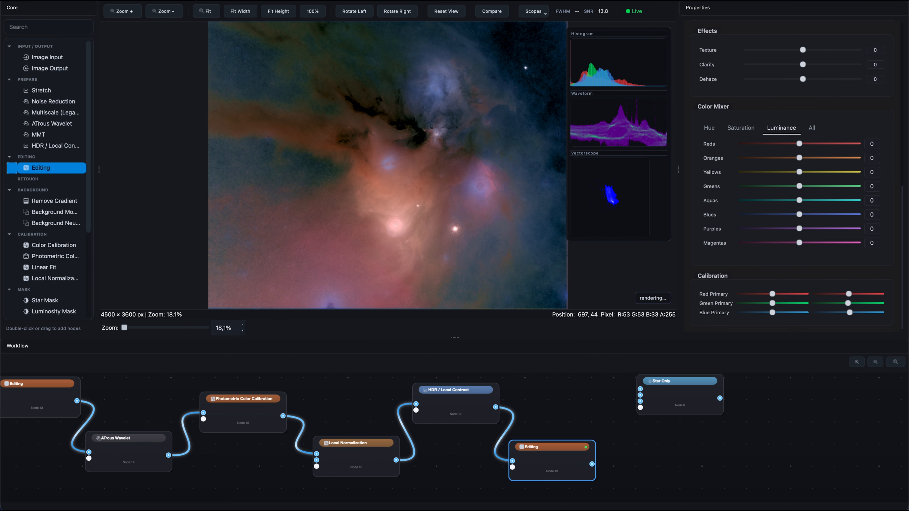
click(161, 12)
click(122, 11)
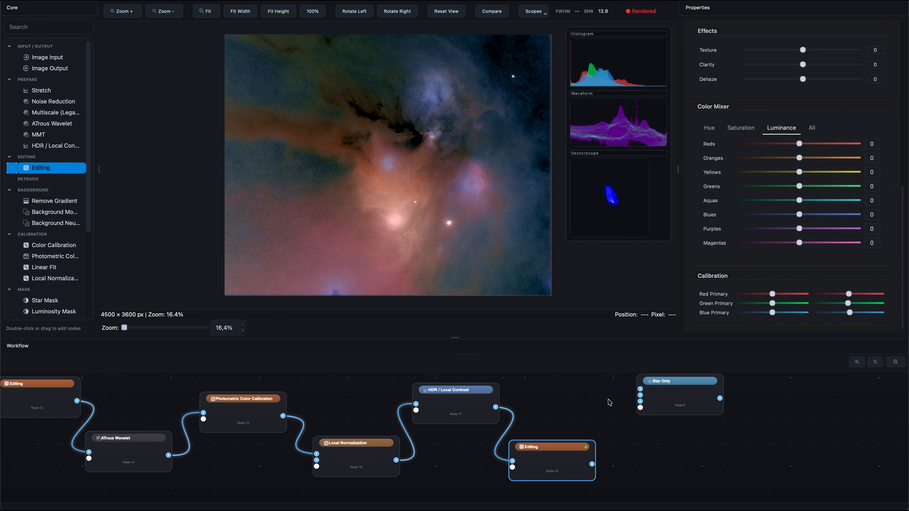
Add another Editing node and a Dark Mask node fed by the previous Editing output, and set the mask threshold to 0.26
drag(550, 464, 559, 453)
drag(21, 173, 637, 454)
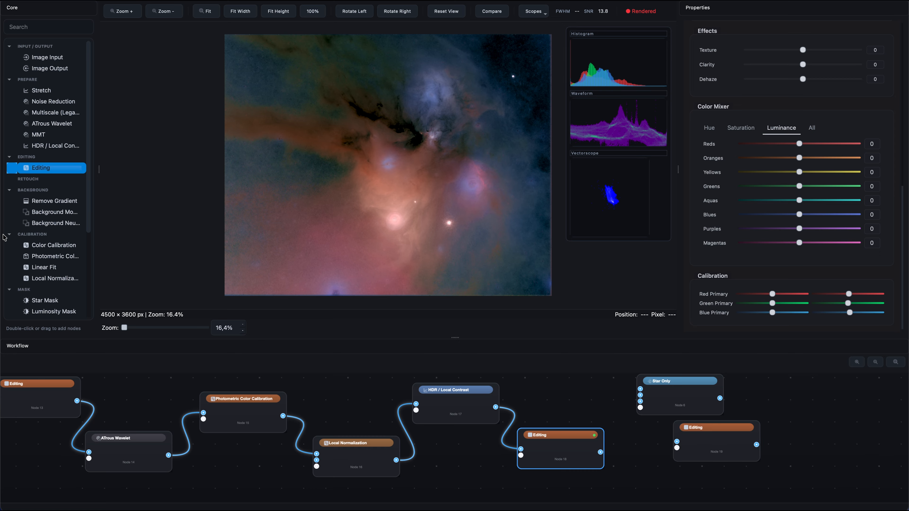
scroll(43, 215, down, 4)
drag(43, 212, 652, 468)
drag(600, 453, 648, 482)
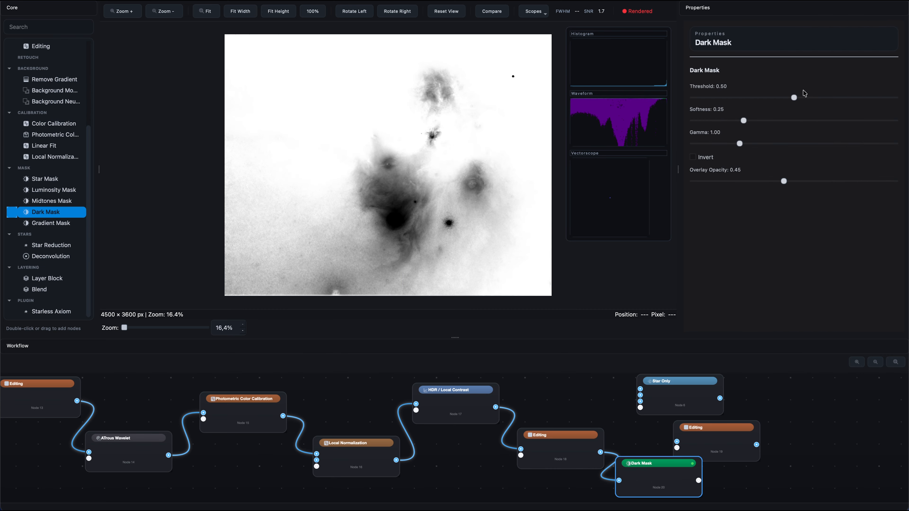
drag(793, 98, 744, 95)
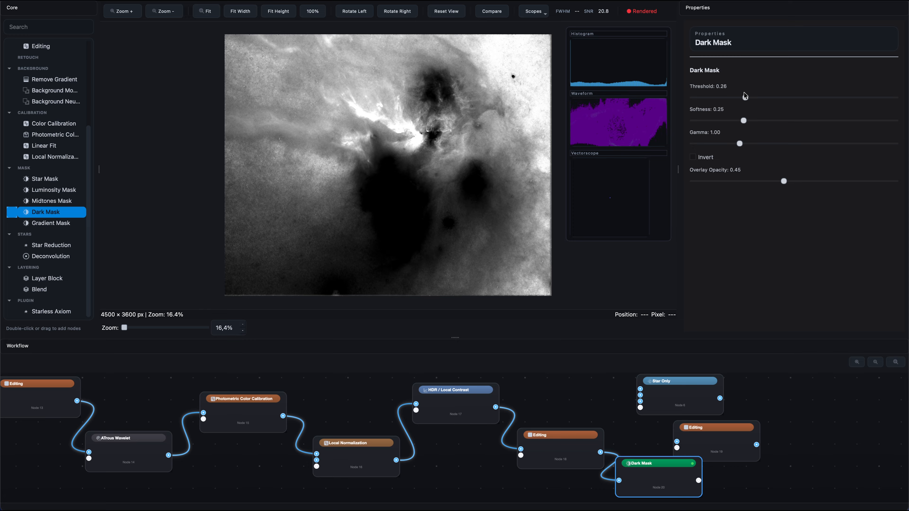
Connect the Dark Mask to the last Editing node's mask input and the previous Editing output to its image input
drag(724, 448, 786, 448)
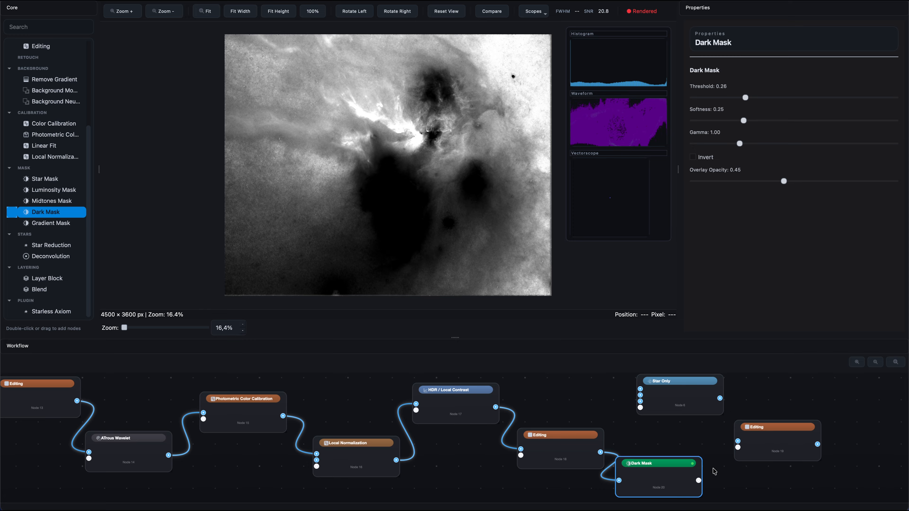
drag(698, 481, 737, 448)
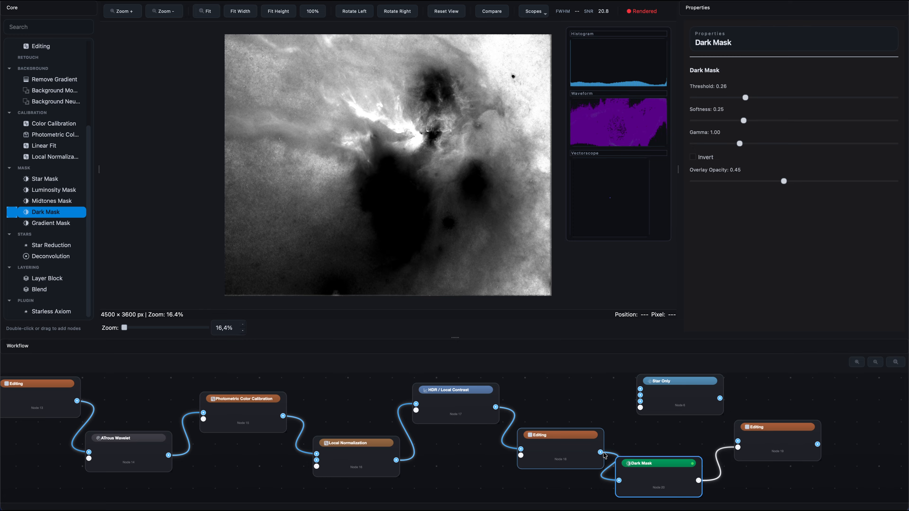
drag(601, 452, 737, 441)
drag(679, 471, 699, 477)
Keep the masked Editing node's mask mode at Affect Masked, and set its vibrance to -42 and saturation to 1
click(777, 449)
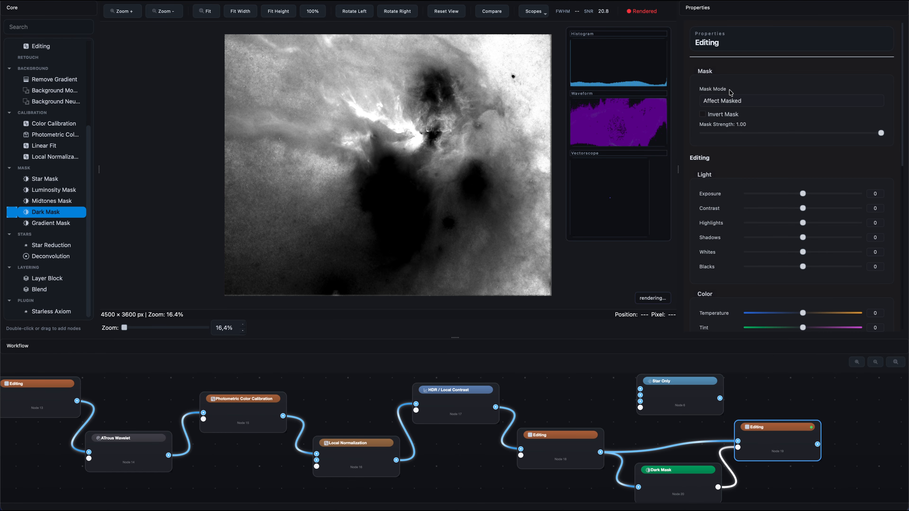
click(734, 101)
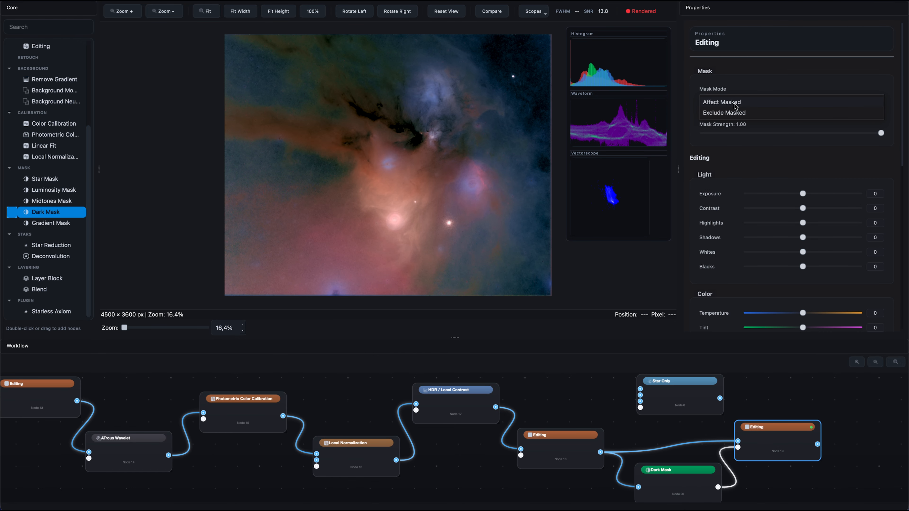
click(733, 103)
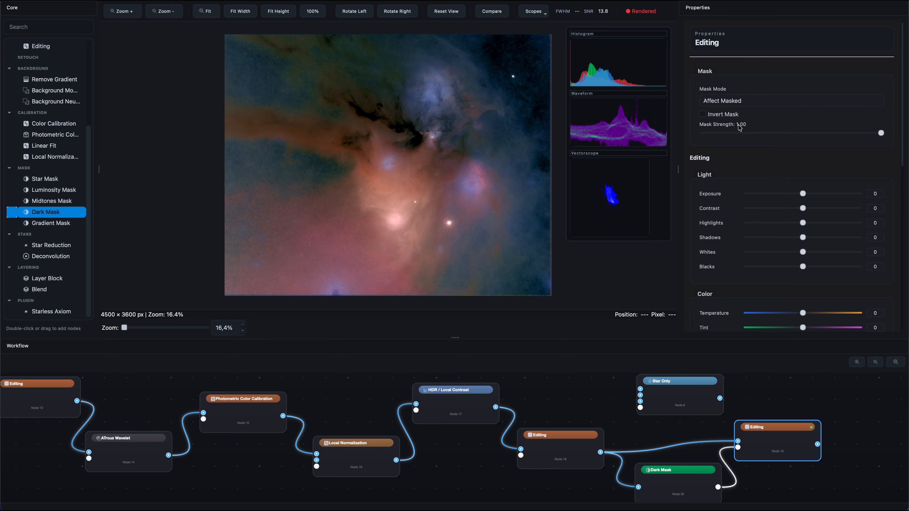
scroll(889, 254, down, 3)
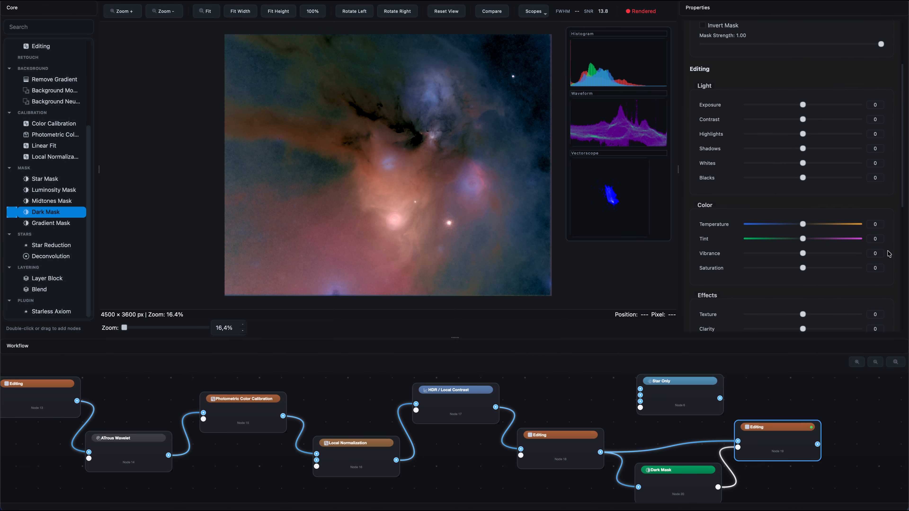
drag(803, 269, 780, 271)
drag(858, 275, 780, 254)
Place the Star Only node at the end of the chain and connect the masked Editing output to its input
scroll(719, 463, right, 5)
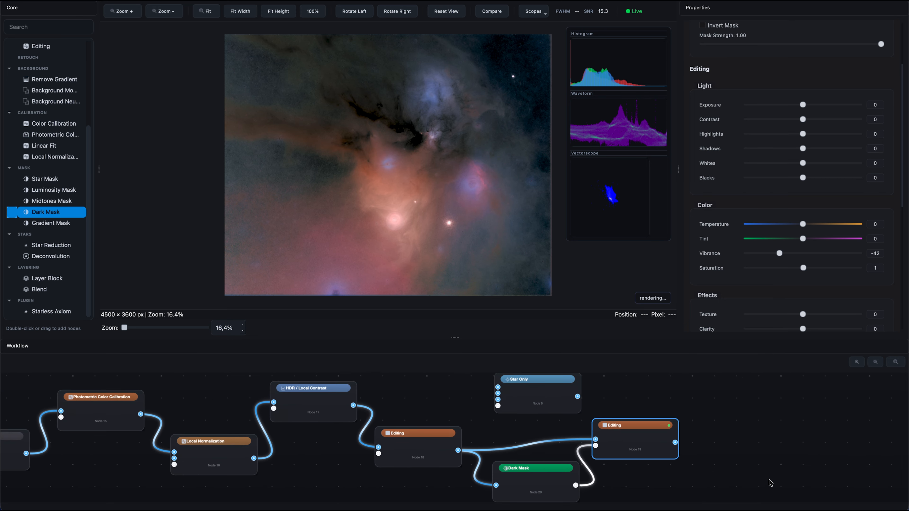
drag(700, 395, 713, 399)
drag(618, 434, 688, 416)
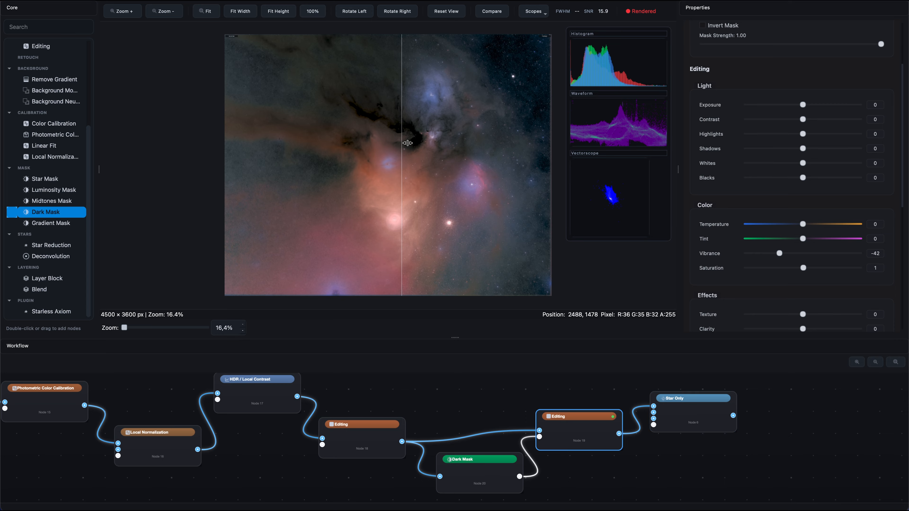
Try different saturation and exposure values in the Star Only node, and reset both to 0
click(683, 419)
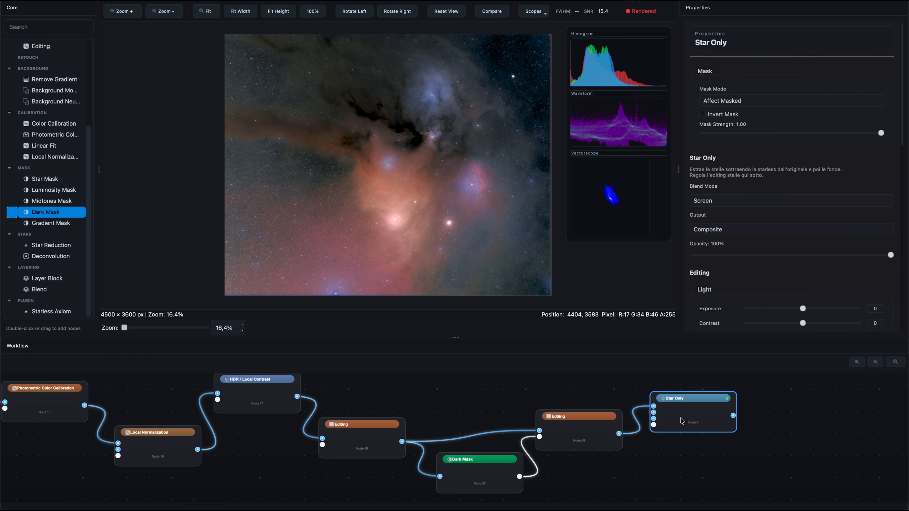
scroll(772, 211, down, 5)
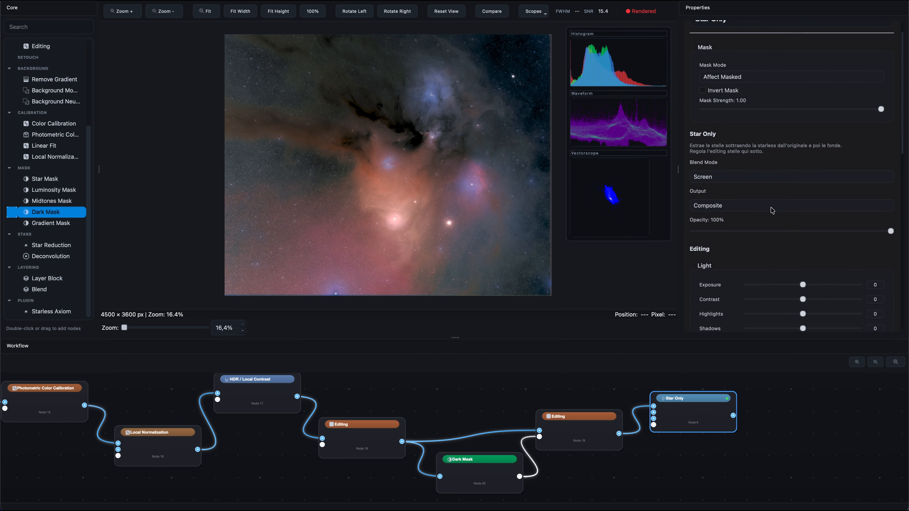
scroll(772, 210, down, 3)
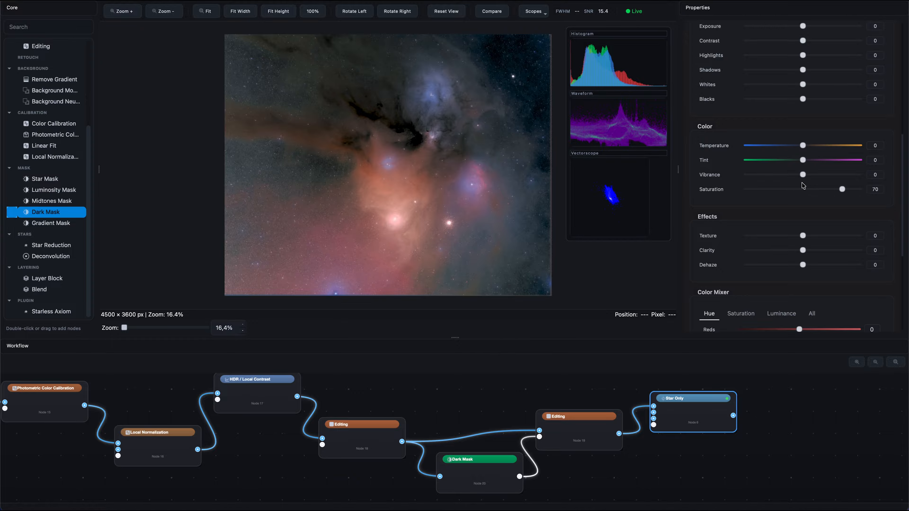
drag(797, 179, 796, 179)
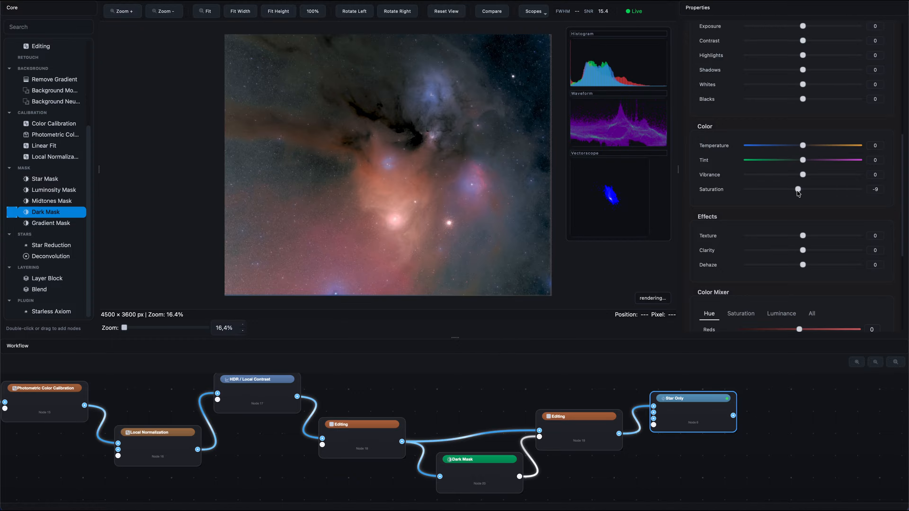
double_click(798, 189)
scroll(783, 142, up, 2)
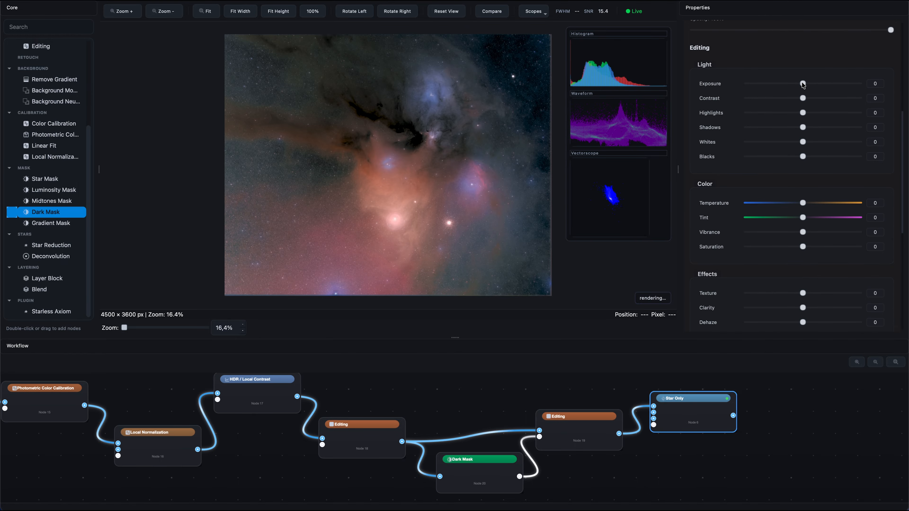
drag(803, 83, 816, 85)
double_click(814, 85)
Examine the finished composite fitted to the viewer and review the complete node chain
click(135, 12)
click(206, 11)
scroll(423, 405, left, 2)
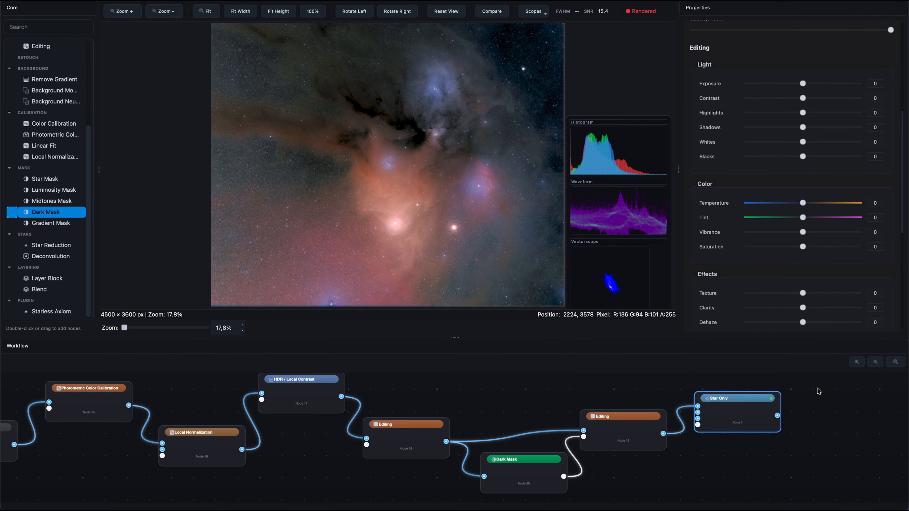
click(876, 362)
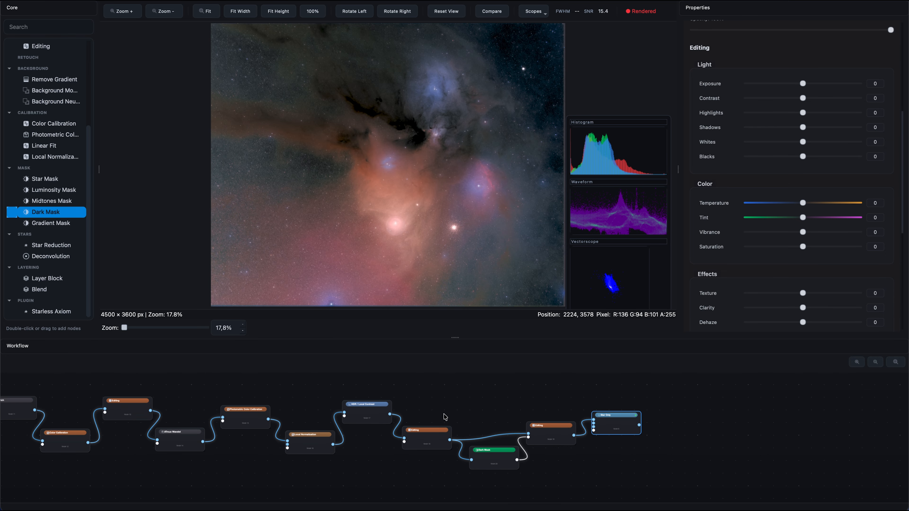
drag(445, 417, 632, 413)
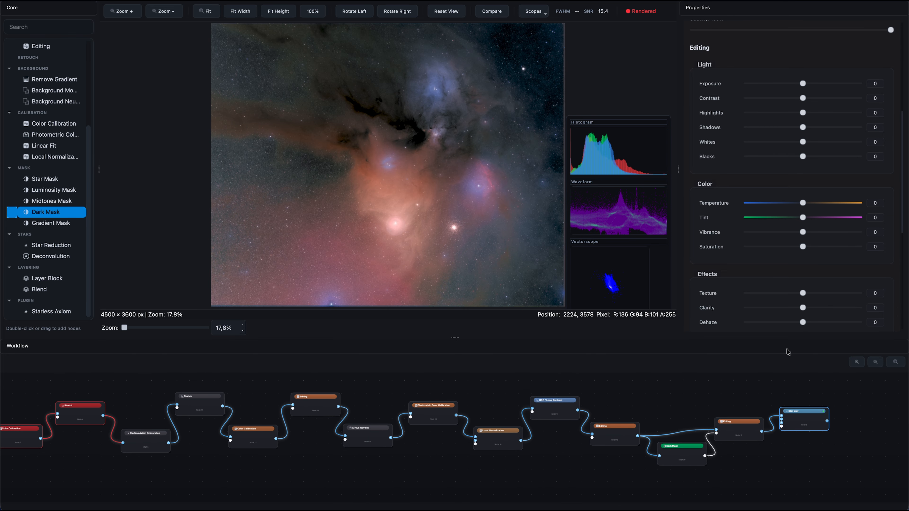
click(856, 363)
drag(731, 391, 794, 392)
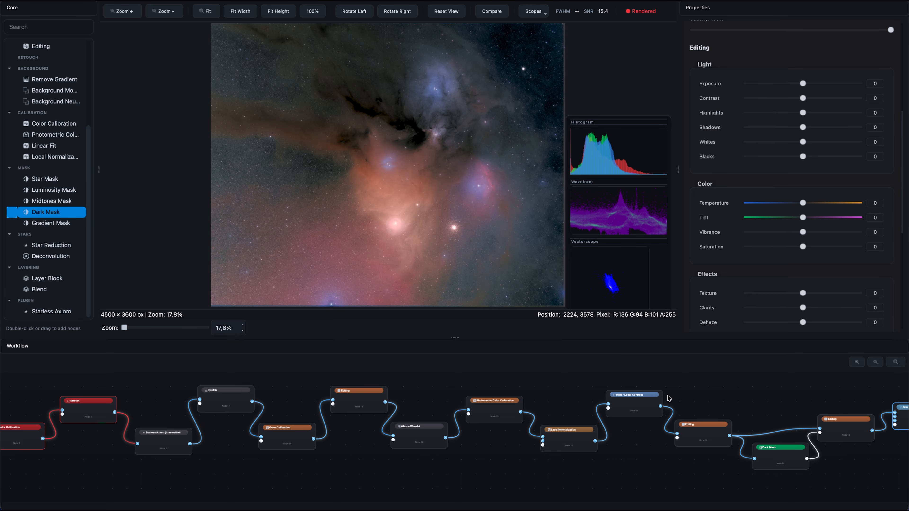
Compare the earlier Stretch node's image with the final composite by moving the split divider across a close-up of the nebula
drag(668, 398, 755, 396)
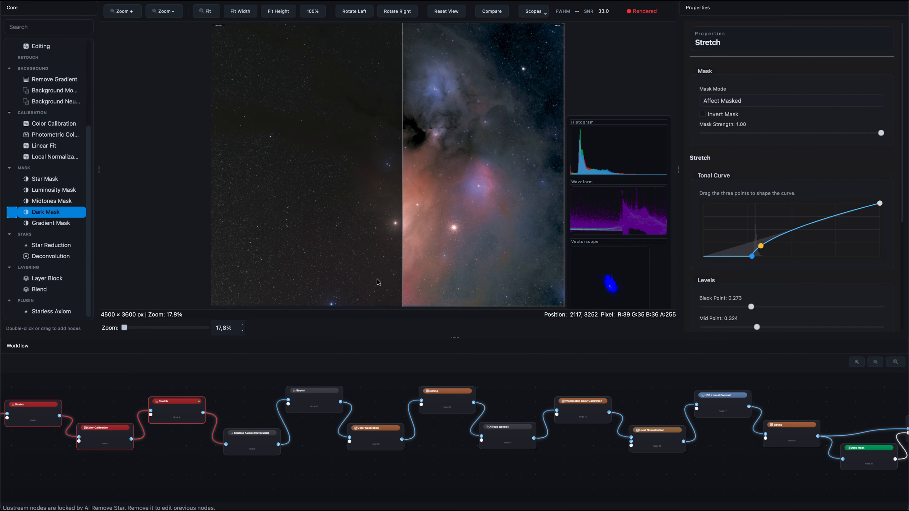
drag(403, 214, 437, 250)
scroll(463, 108, up, 13)
drag(376, 163, 202, 161)
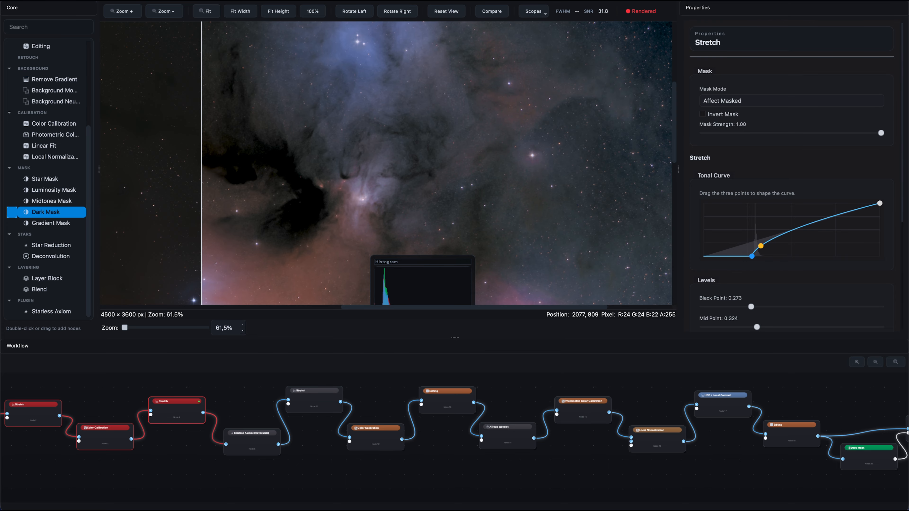